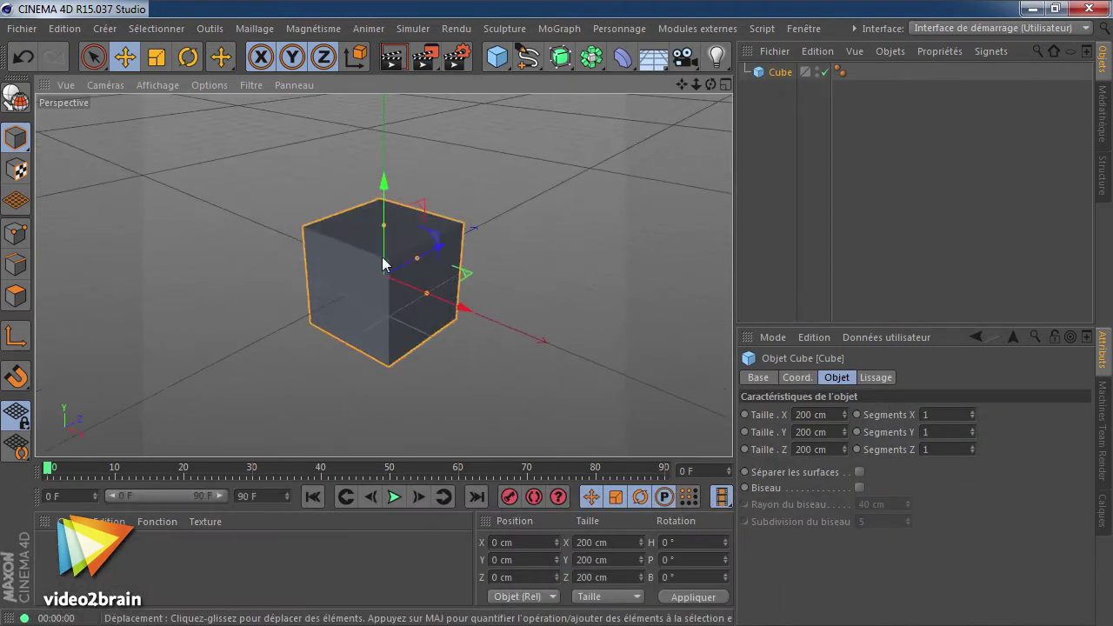
Step: Give the cube 4 segments in X, Y and Z and switch the viewport to Gouraud Shading (Lines)
scroll(372, 261, up, 2)
scroll(406, 274, up, 2)
scroll(385, 235, up, 2)
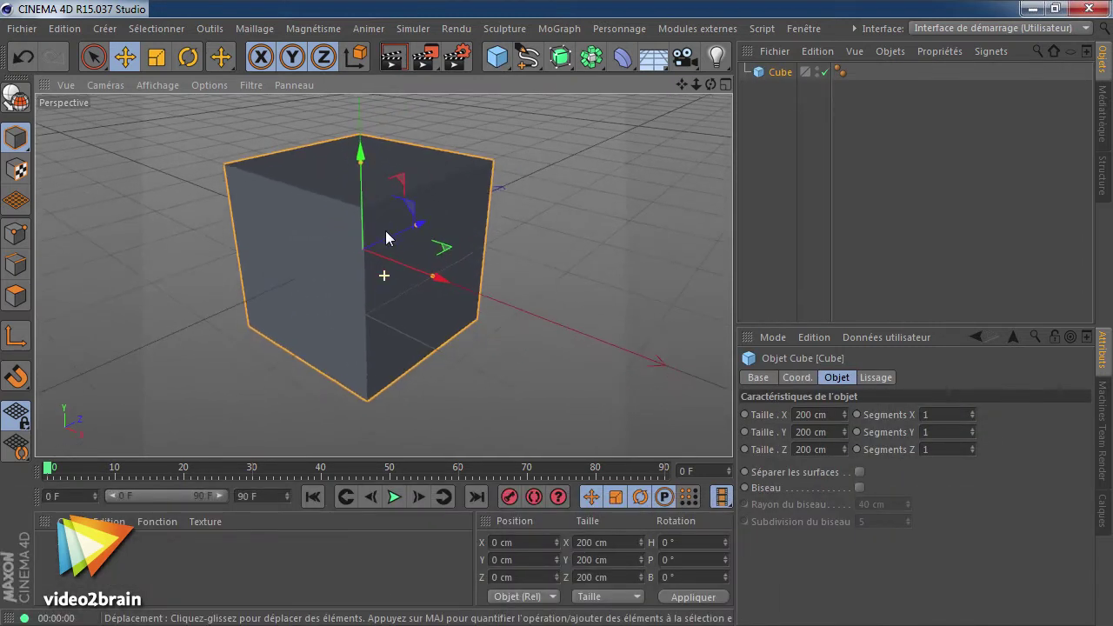
click(973, 411)
click(973, 410)
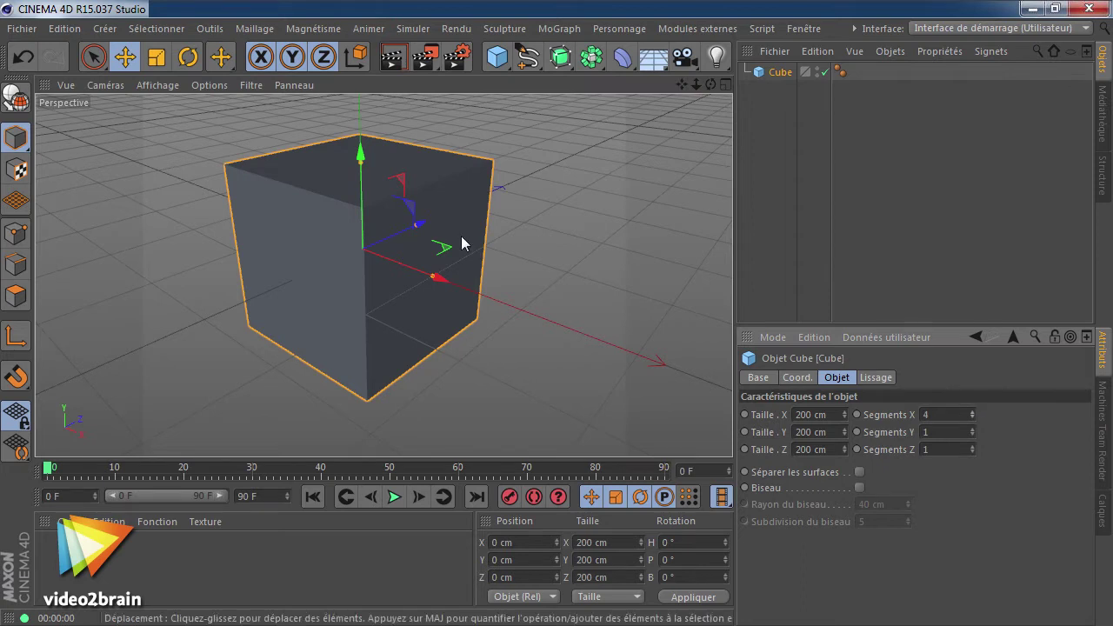
click(157, 84)
click(196, 128)
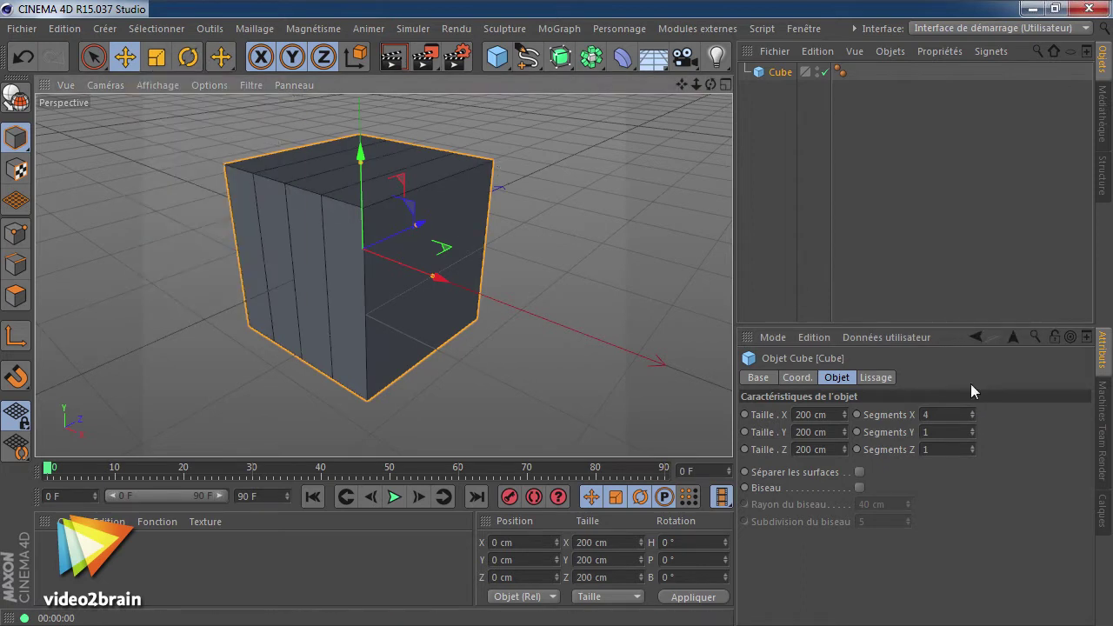
drag(975, 435, 974, 447)
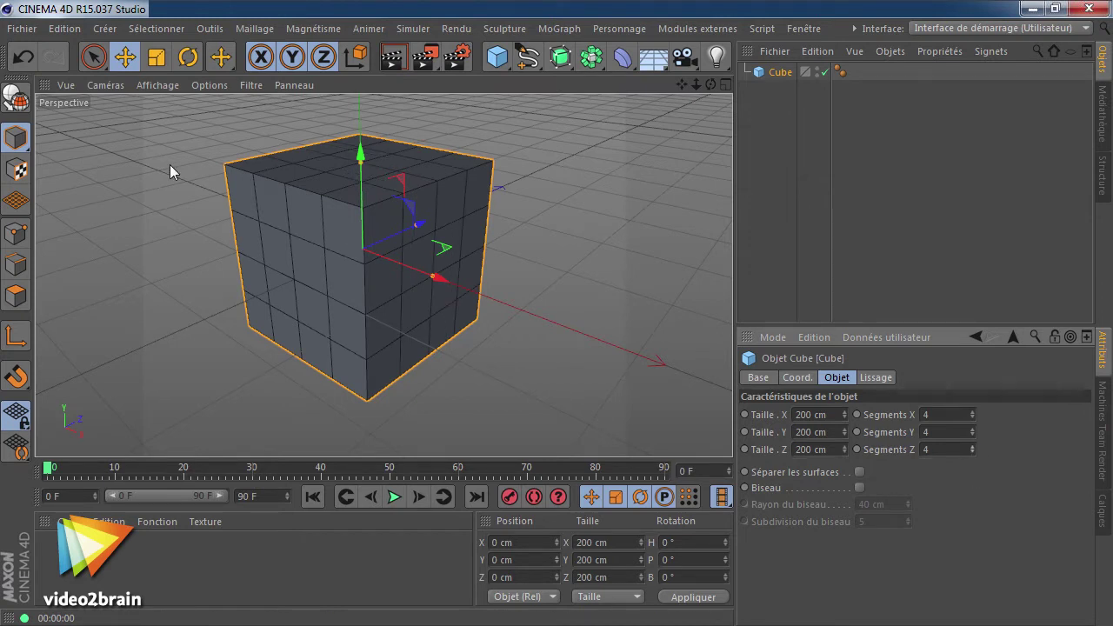
Step: Make the cube editable and select four of its outer corner points in Points mode
key(c)
mouse_move(398, 347)
alt+mouse_down()
mouse_move(356, 313)
mouse_move(371, 337)
alt+mouse_up()
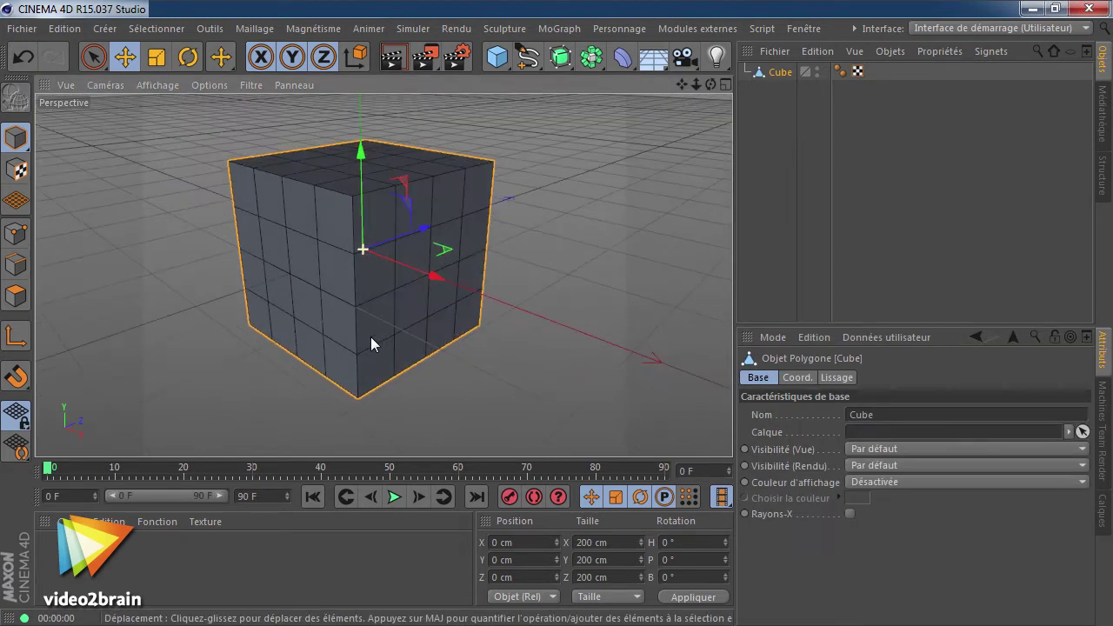
click(16, 233)
click(358, 203)
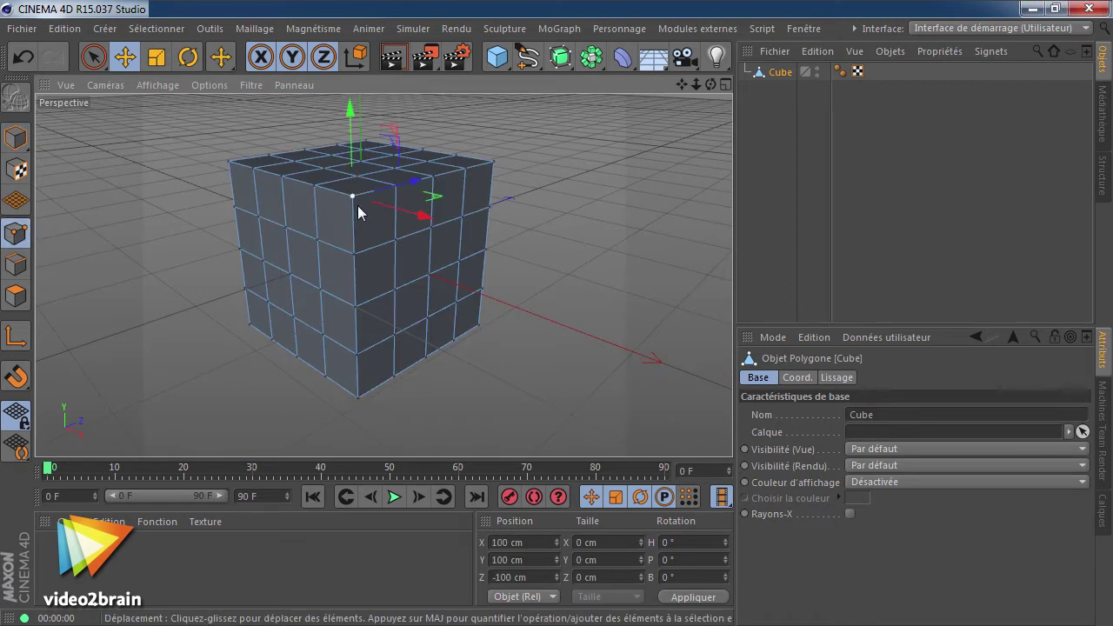
shift+click(227, 162)
shift+click(494, 163)
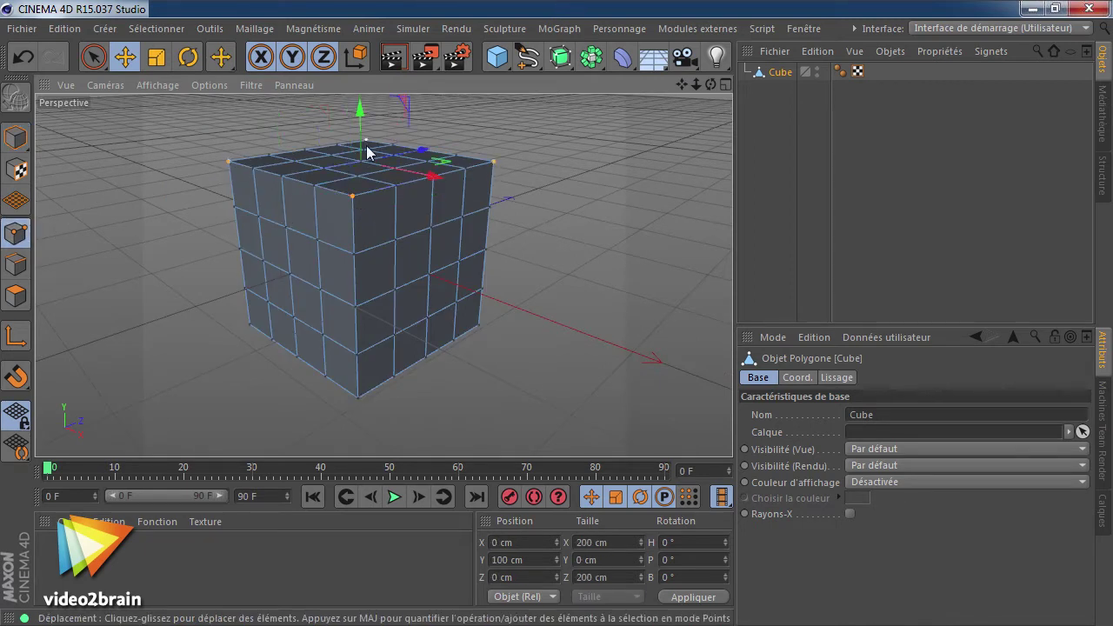
shift+click(250, 324)
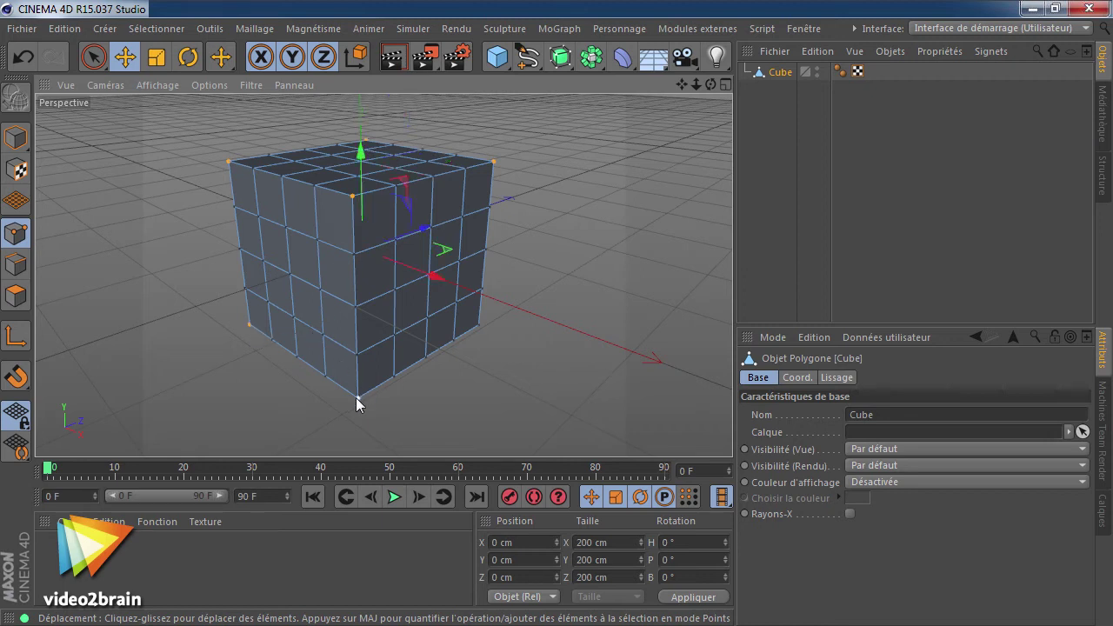
Step: Orbit around the cube to a higher three-quarter view
alt+drag(505, 347, 204, 286)
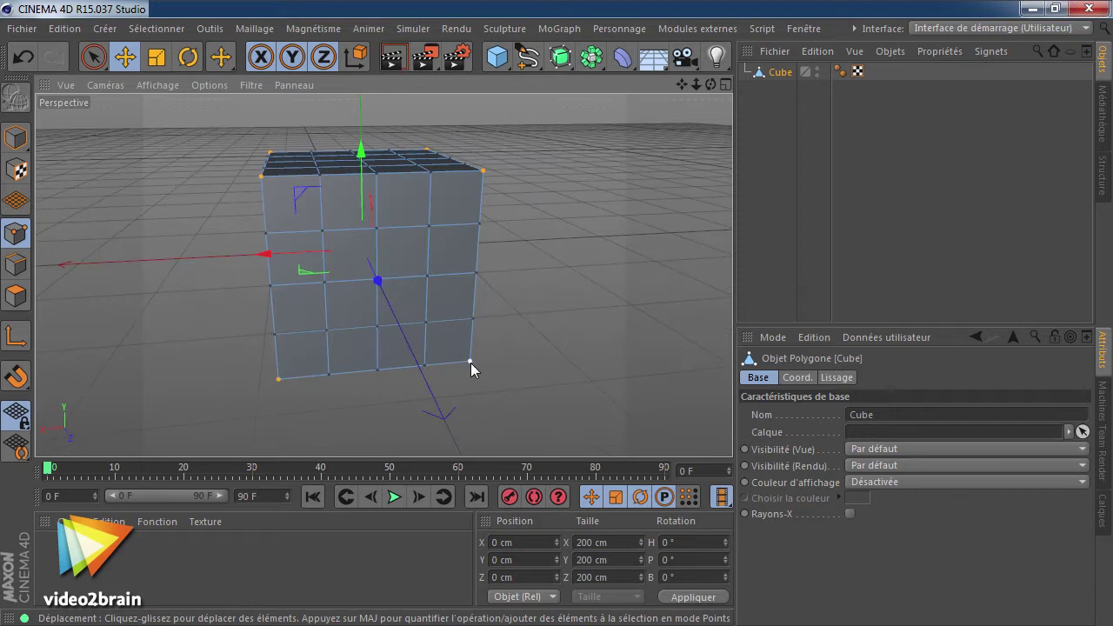
mouse_move(459, 370)
alt+mouse_down()
mouse_move(194, 277)
mouse_move(291, 232)
mouse_move(325, 308)
alt+mouse_up()
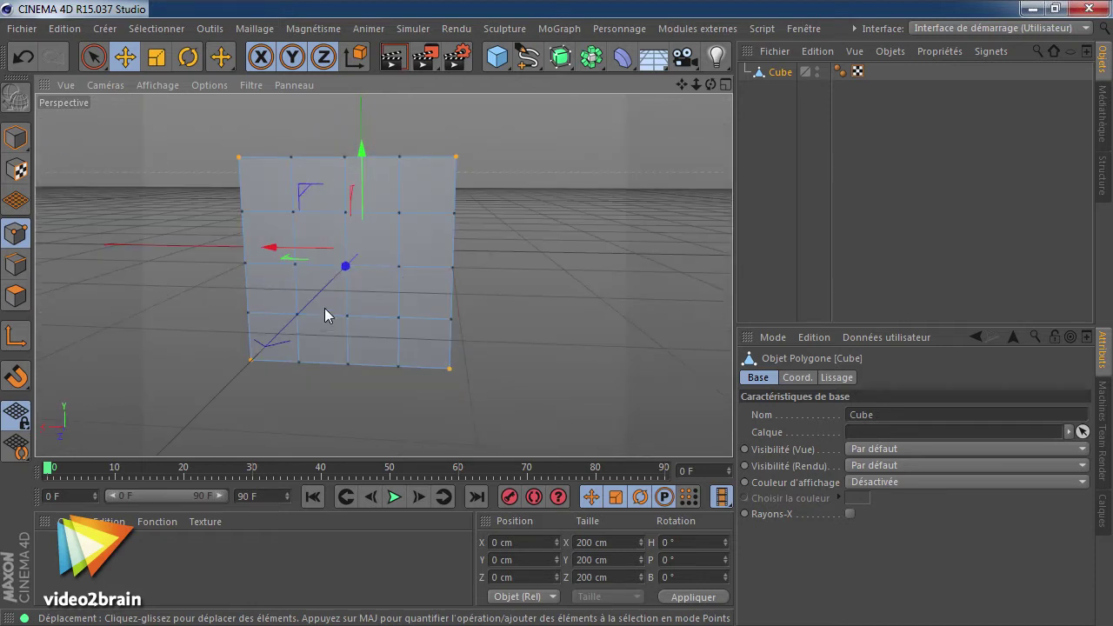
click(109, 87)
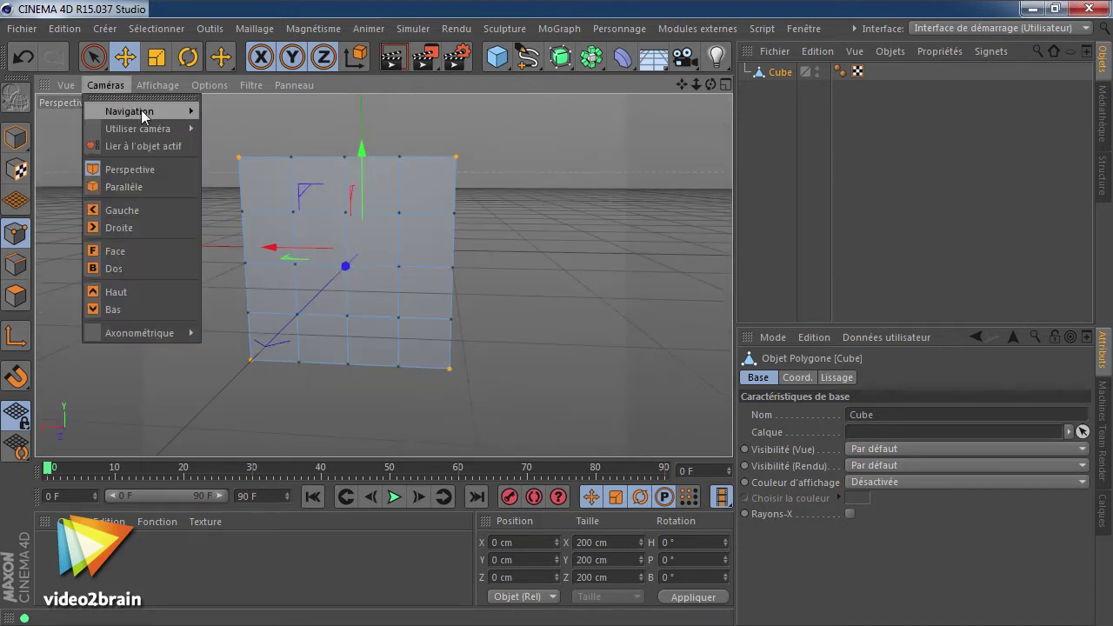
mouse_move(129, 111)
click(465, 250)
mouse_move(465, 250)
alt+mouse_down()
mouse_move(434, 343)
mouse_move(736, 320)
mouse_move(436, 355)
mouse_move(496, 300)
alt+mouse_up()
Step: Bevel the selected corners with a 33.245 cm offset and 1 subdivision
key(space)
right_click(582, 252)
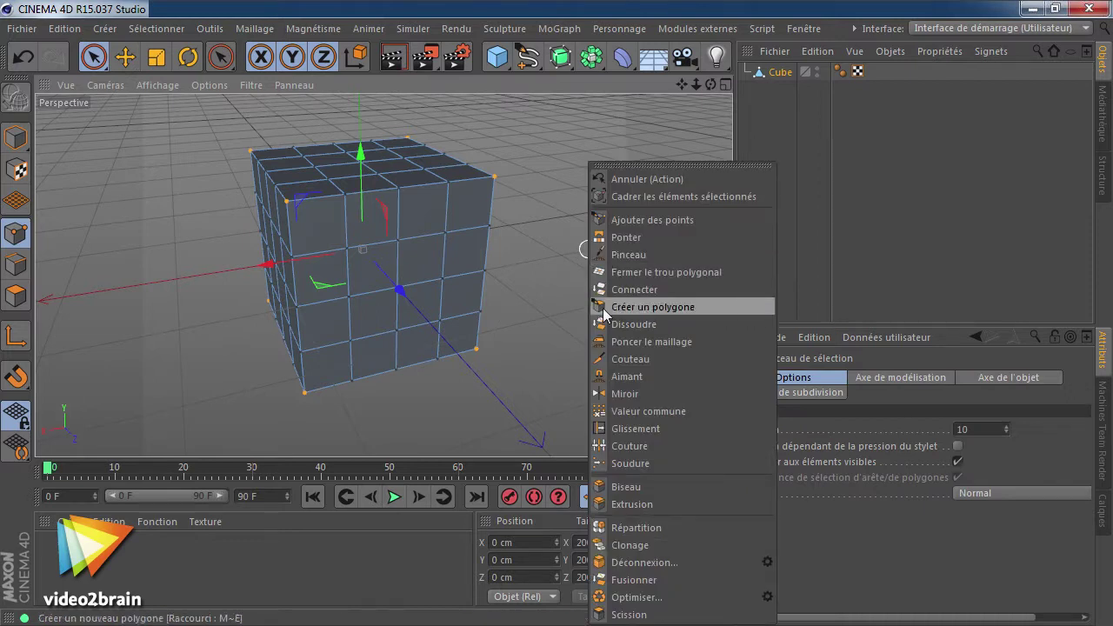
click(640, 493)
mouse_move(558, 333)
mouse_down()
mouse_move(854, 211)
mouse_move(836, 218)
mouse_up()
drag(880, 468, 897, 470)
Step: Lower the corner bevel depth to 28% and zoom out to view the rounded cube
mouse_move(372, 326)
alt+mouse_down()
mouse_move(519, 261)
mouse_move(422, 265)
mouse_move(318, 243)
mouse_move(404, 371)
mouse_move(292, 275)
mouse_move(263, 261)
mouse_move(254, 275)
alt+mouse_up()
scroll(457, 227, up, 5)
scroll(458, 227, up, 3)
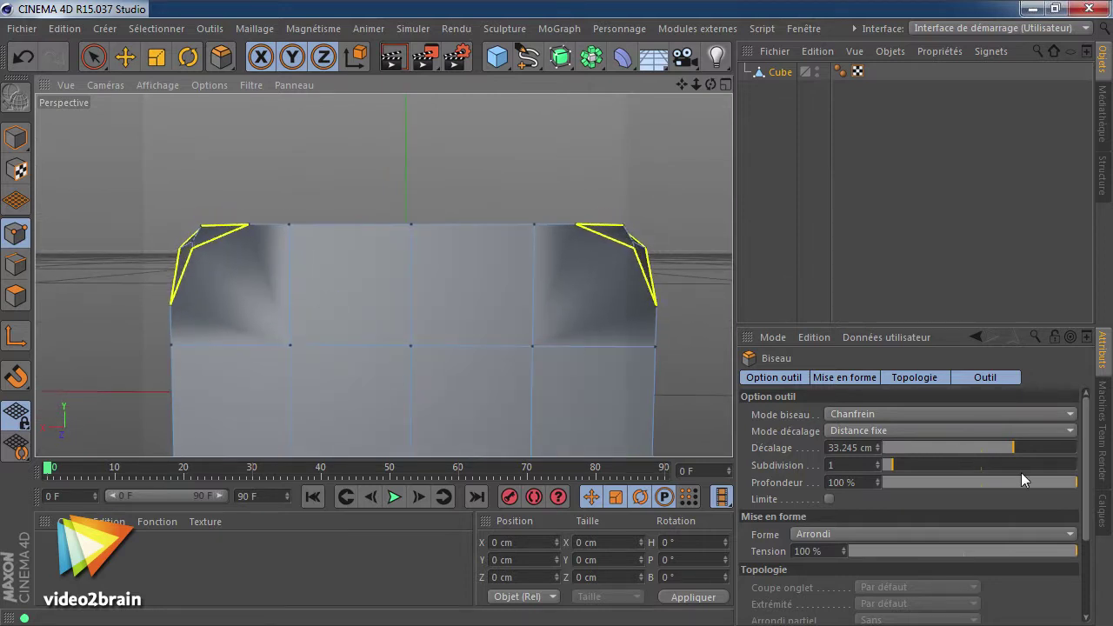
drag(1023, 475, 1007, 481)
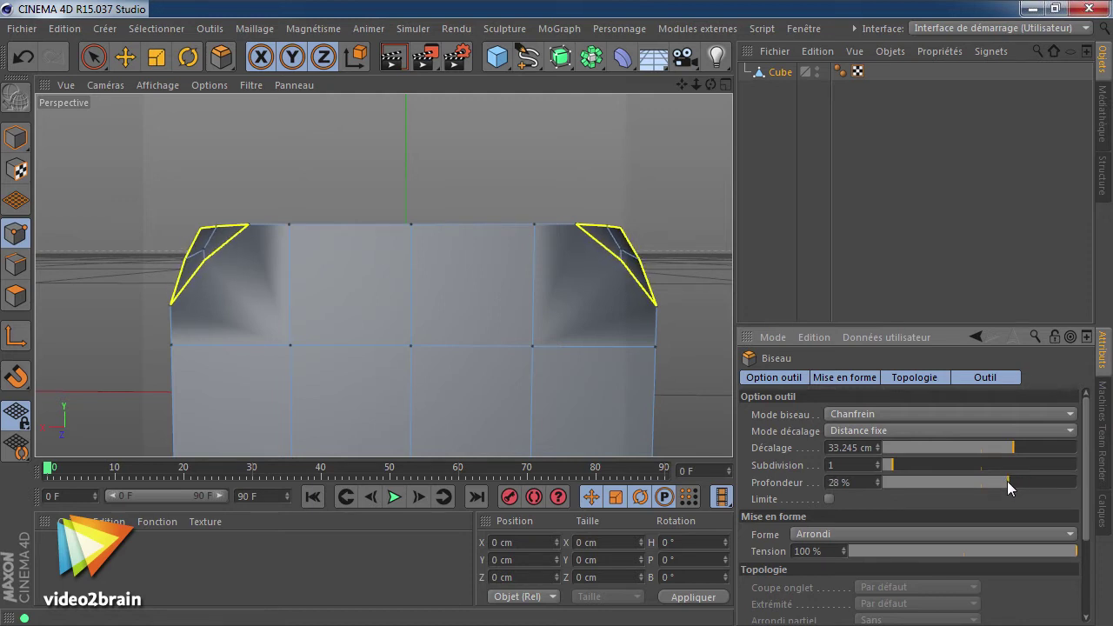
mouse_move(282, 348)
alt+mouse_down()
mouse_move(371, 281)
mouse_move(446, 295)
mouse_move(237, 280)
mouse_move(156, 296)
mouse_move(244, 283)
mouse_move(429, 336)
mouse_move(483, 392)
mouse_move(479, 414)
mouse_move(402, 217)
alt+mouse_up()
mouse_move(402, 215)
alt+right_down()
mouse_move(432, 252)
mouse_move(373, 281)
mouse_move(377, 299)
alt+right_up()
alt+drag(381, 286, 434, 304)
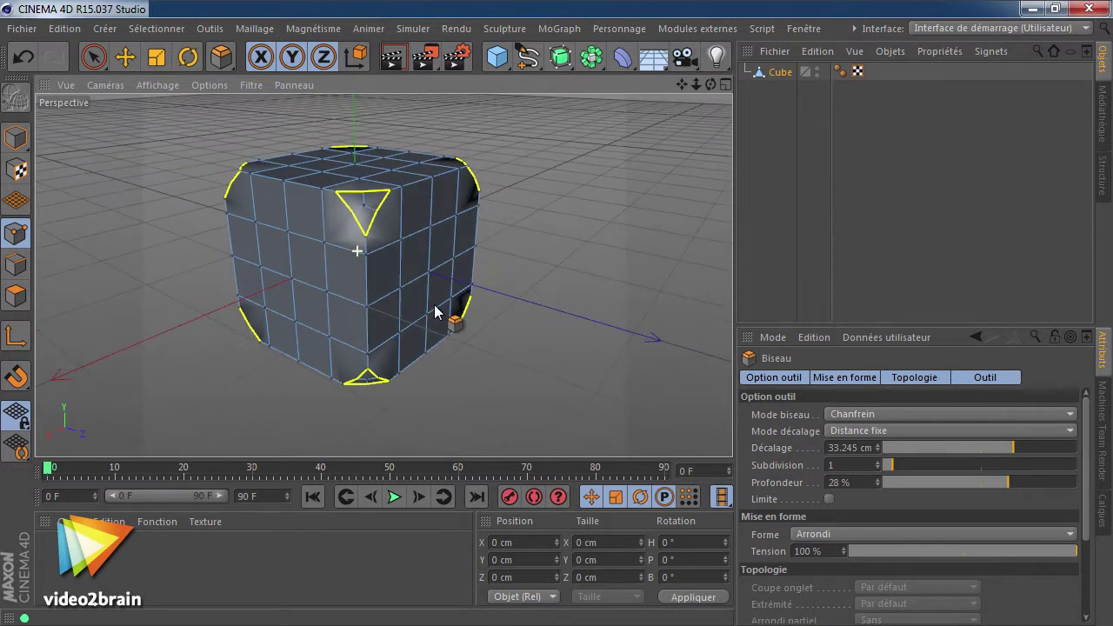
Step: In Edges mode with Live Selection, select the cube's front vertical border edge
click(19, 270)
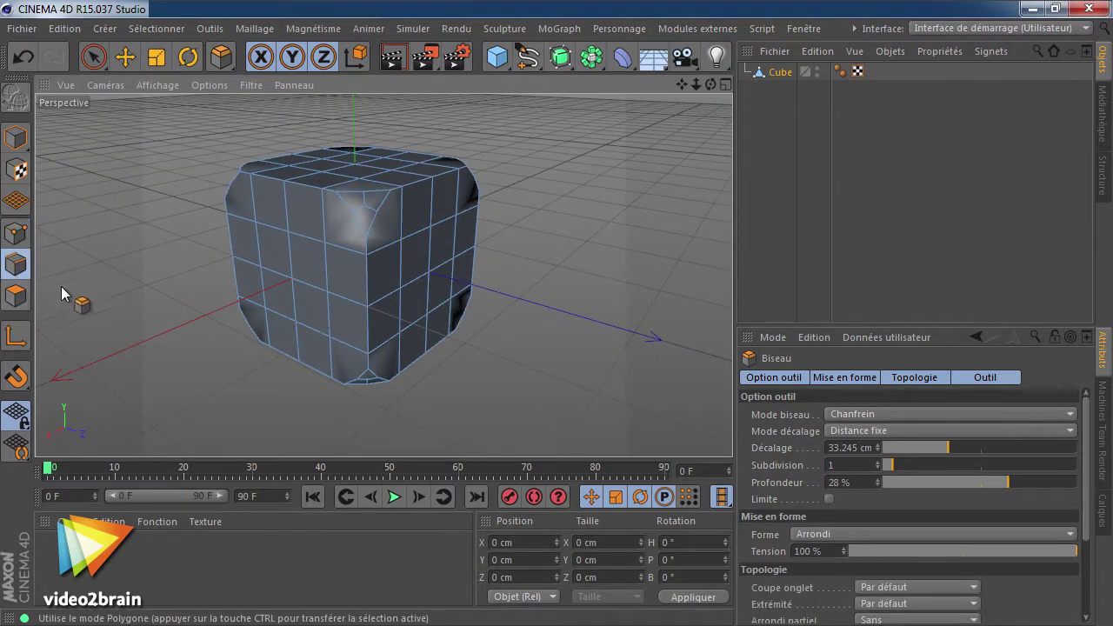
key(space)
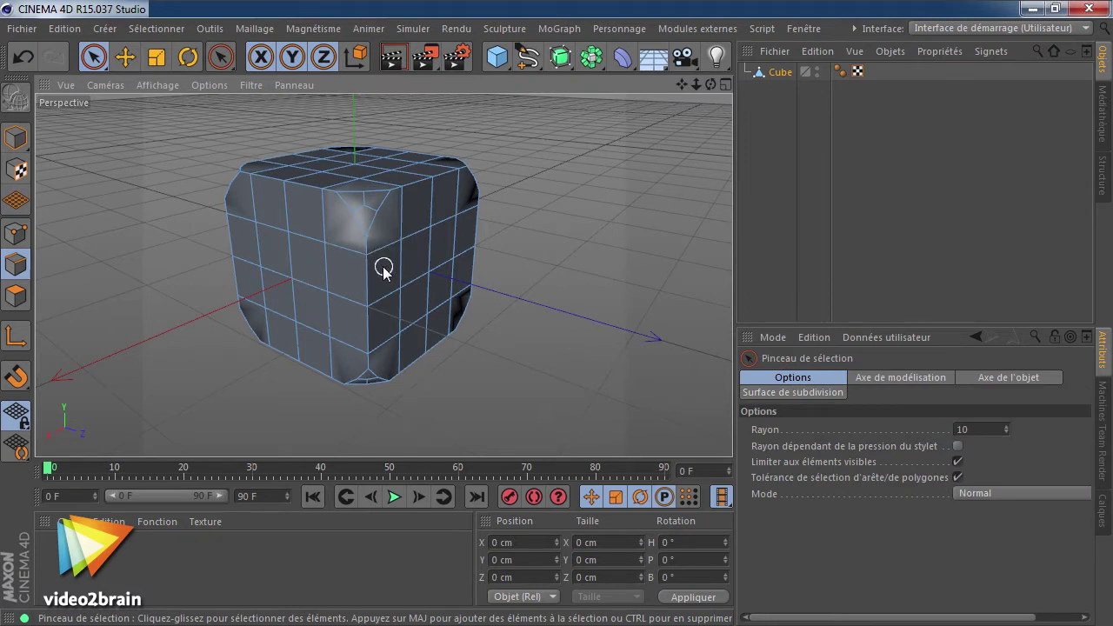
scroll(387, 257, up, 5)
click(360, 245)
drag(360, 245, 363, 434)
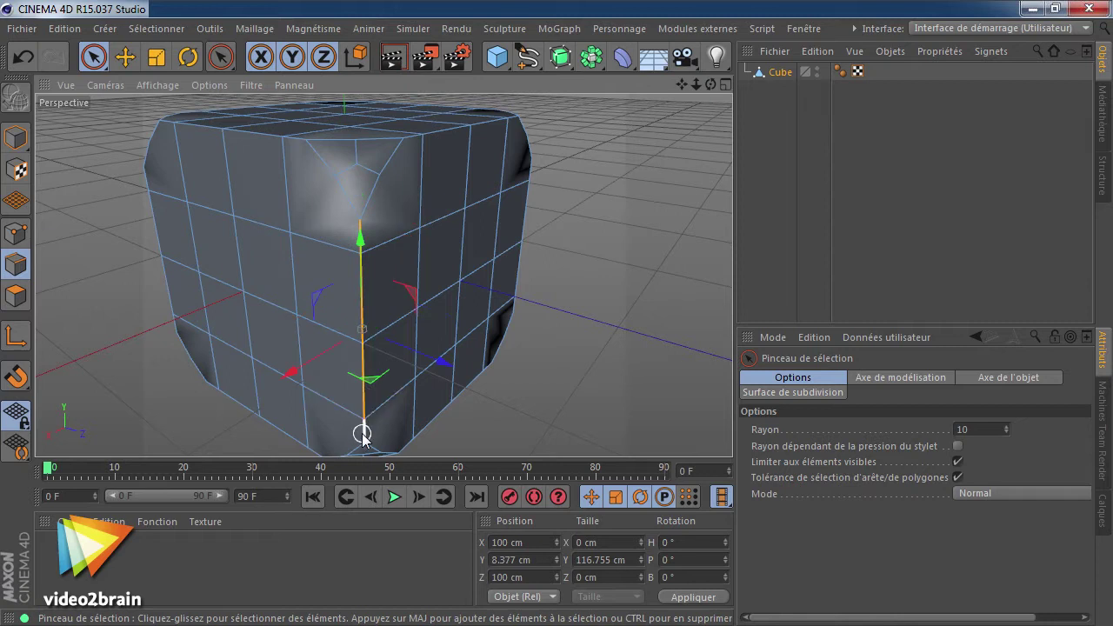
shift+click(413, 147)
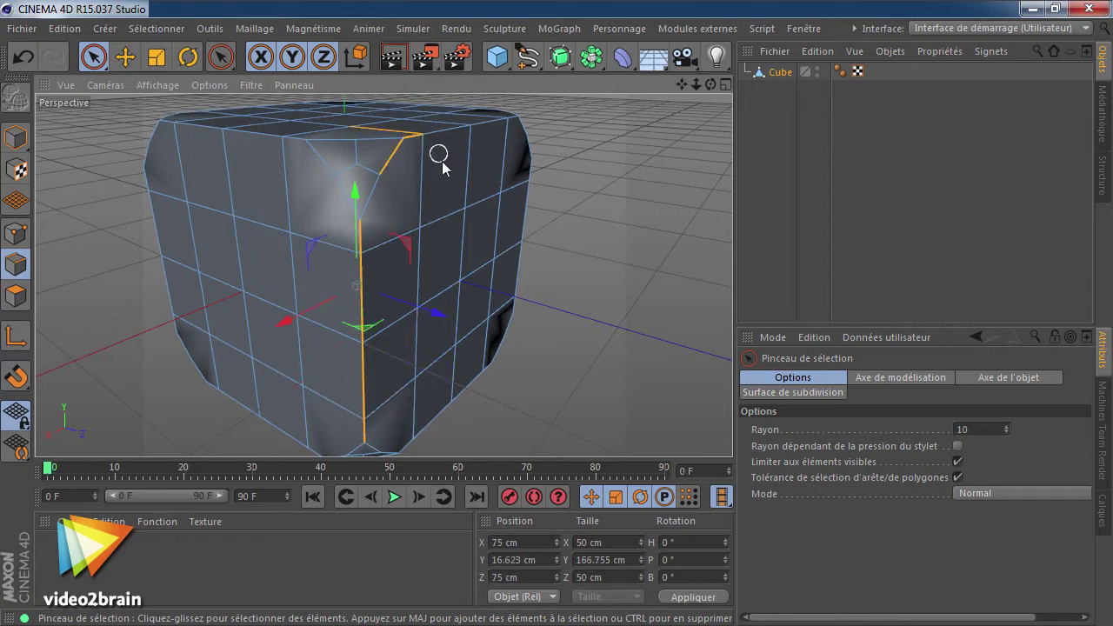
mouse_move(445, 248)
alt+mouse_down()
mouse_move(341, 280)
mouse_move(385, 266)
alt+mouse_up()
key(ctrl+z)
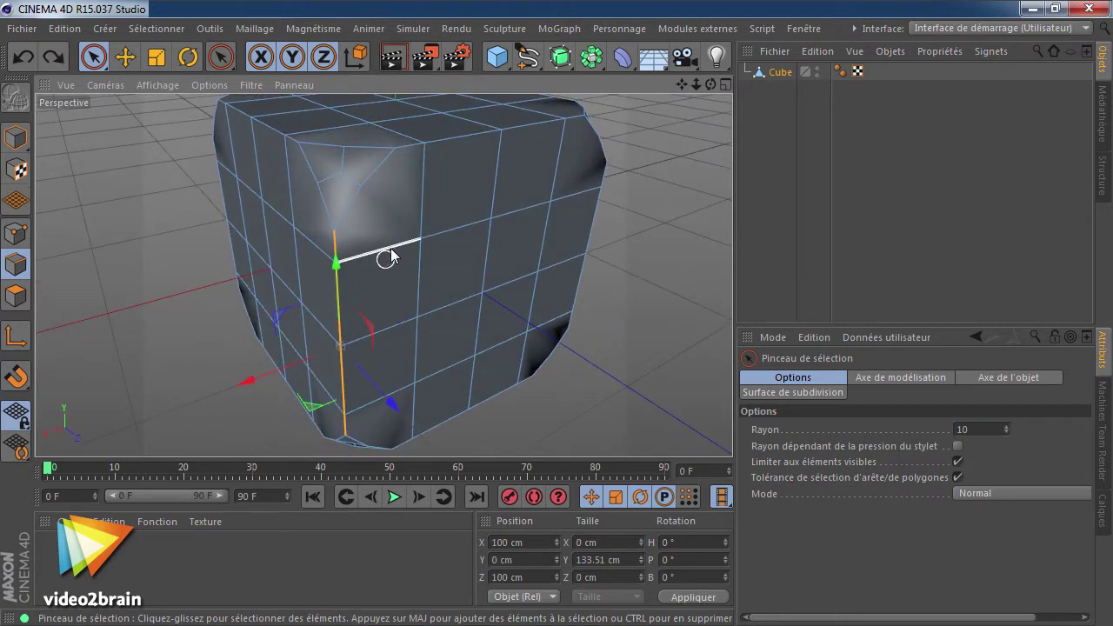
Step: With brush radius 3, add the top border and right vertical edges to the selection
shift+drag(450, 142, 574, 117)
middle_drag(574, 117, 580, 126)
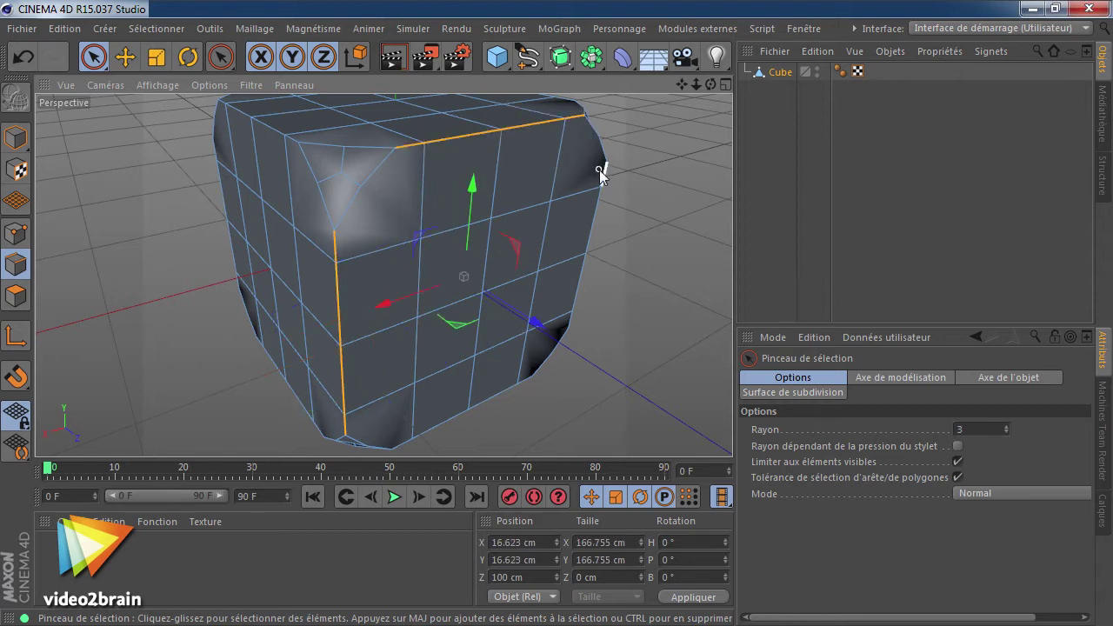
shift+drag(606, 187, 601, 211)
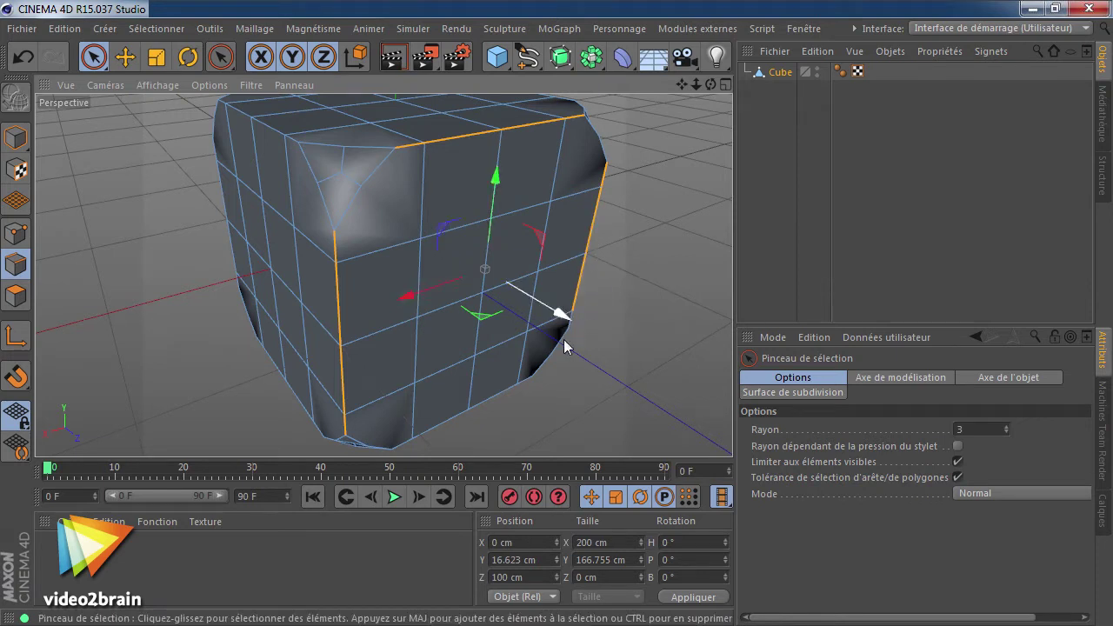
alt+drag(567, 318, 392, 293)
alt+drag(557, 273, 446, 259)
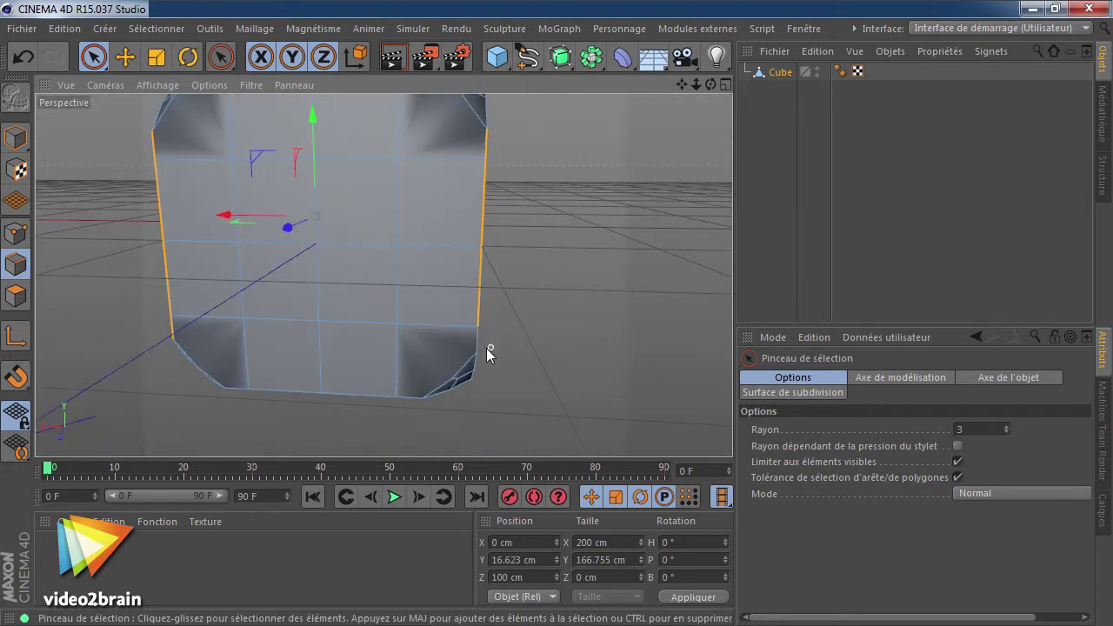
mouse_move(512, 301)
alt+mouse_down()
mouse_move(375, 355)
mouse_move(400, 318)
mouse_move(396, 345)
alt+mouse_up()
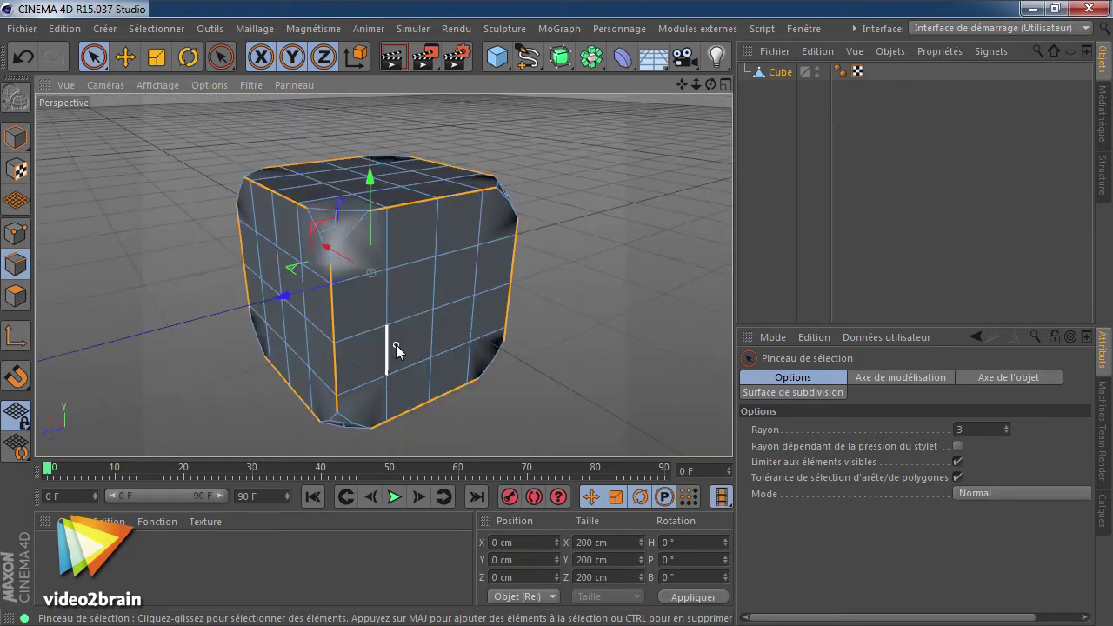
mouse_move(515, 295)
alt+mouse_down()
mouse_move(646, 316)
mouse_move(497, 330)
mouse_move(517, 288)
mouse_move(546, 291)
alt+mouse_up()
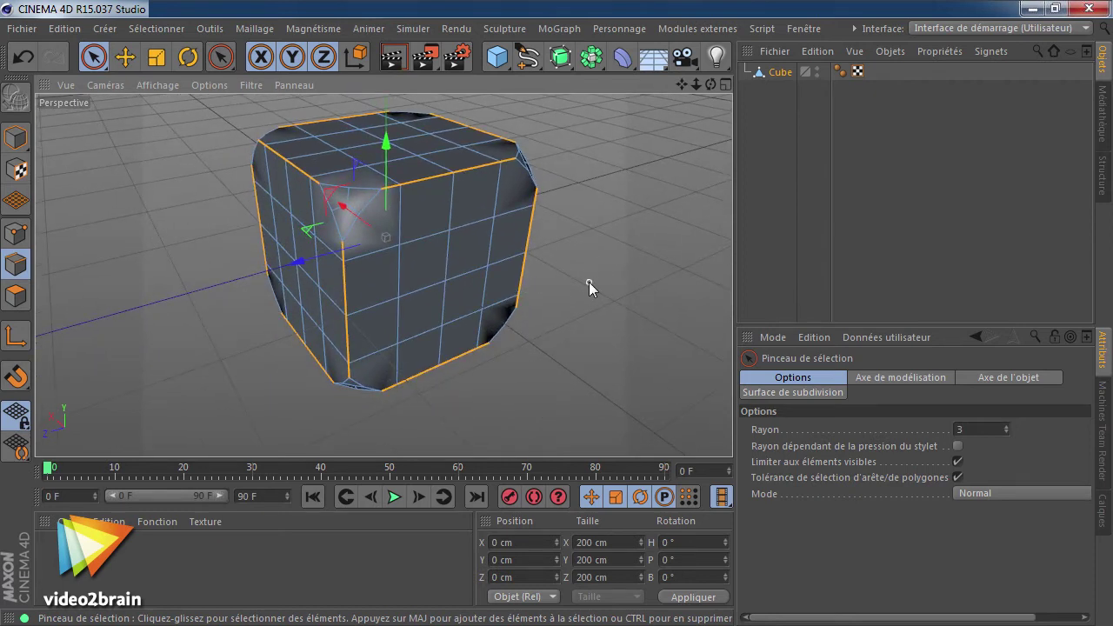
Step: Bevel the selected edges as a rounded chamfer with a 7.155 cm offset
right_click(589, 282)
click(627, 480)
mouse_move(541, 403)
mouse_down()
mouse_move(629, 333)
mouse_move(591, 349)
mouse_up()
scroll(482, 255, up, 5)
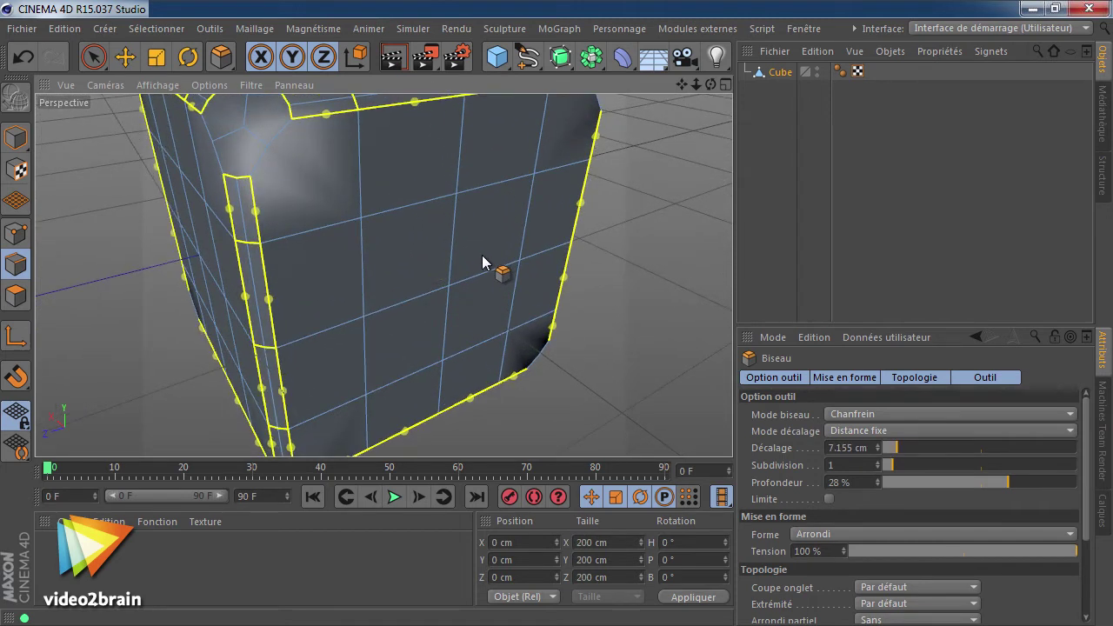
scroll(482, 255, down, 3)
mouse_move(468, 210)
alt+mouse_down()
mouse_move(419, 258)
mouse_move(454, 348)
mouse_move(366, 319)
mouse_move(468, 210)
mouse_move(639, 209)
mouse_move(680, 249)
mouse_move(488, 305)
mouse_move(501, 263)
mouse_move(549, 271)
mouse_move(510, 310)
mouse_move(489, 284)
mouse_move(588, 206)
alt+mouse_up()
scroll(552, 270, down, 3)
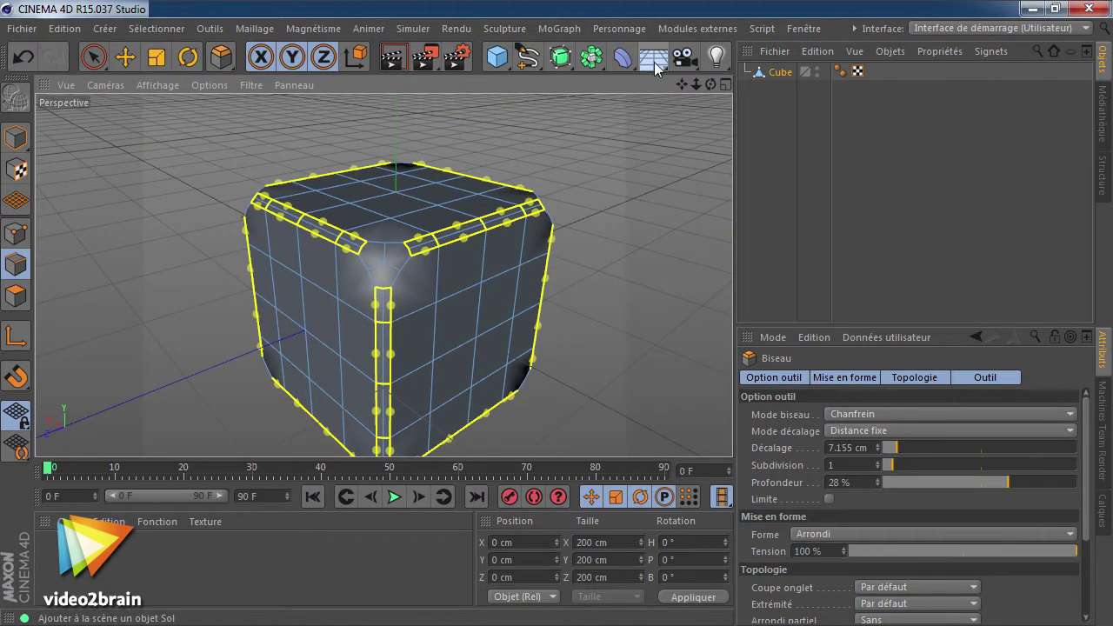
Step: Place the cube under a Subdivision Surface and uncheck unsmoothed edges in its Phong tag
alt+click(560, 57)
mouse_move(501, 259)
alt+mouse_down()
mouse_move(568, 263)
mouse_move(391, 294)
mouse_move(431, 374)
mouse_move(542, 289)
mouse_move(467, 291)
alt+mouse_up()
click(918, 89)
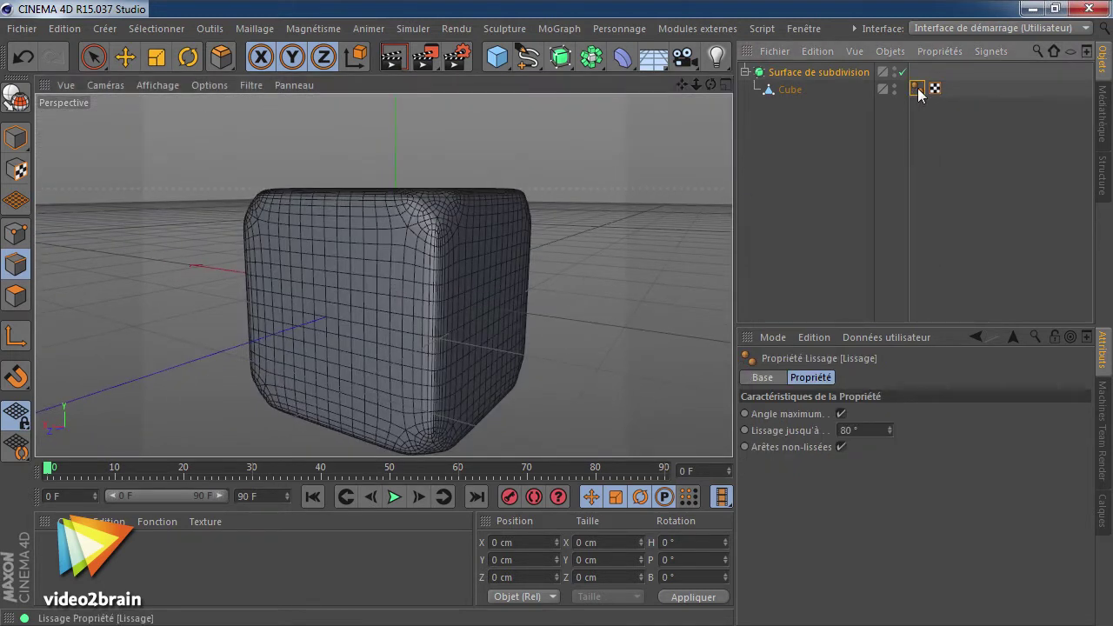
click(841, 447)
mouse_move(383, 282)
alt+mouse_down()
mouse_move(388, 364)
mouse_move(363, 307)
mouse_move(338, 298)
alt+mouse_up()
Step: Render a quick preview of the smooth cube, then disable the Subdivision Surface
key(ctrl+r)
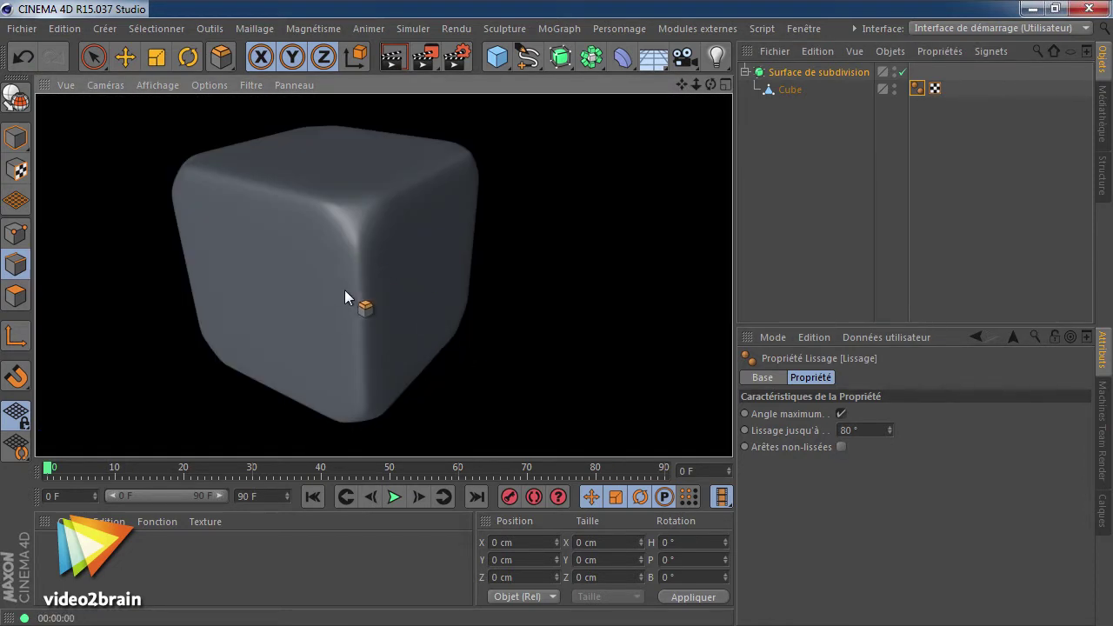
mouse_move(402, 212)
alt+mouse_down()
mouse_move(339, 300)
mouse_move(464, 260)
mouse_move(481, 265)
mouse_move(321, 268)
mouse_move(301, 308)
mouse_move(425, 302)
mouse_move(535, 261)
mouse_move(587, 279)
alt+mouse_up()
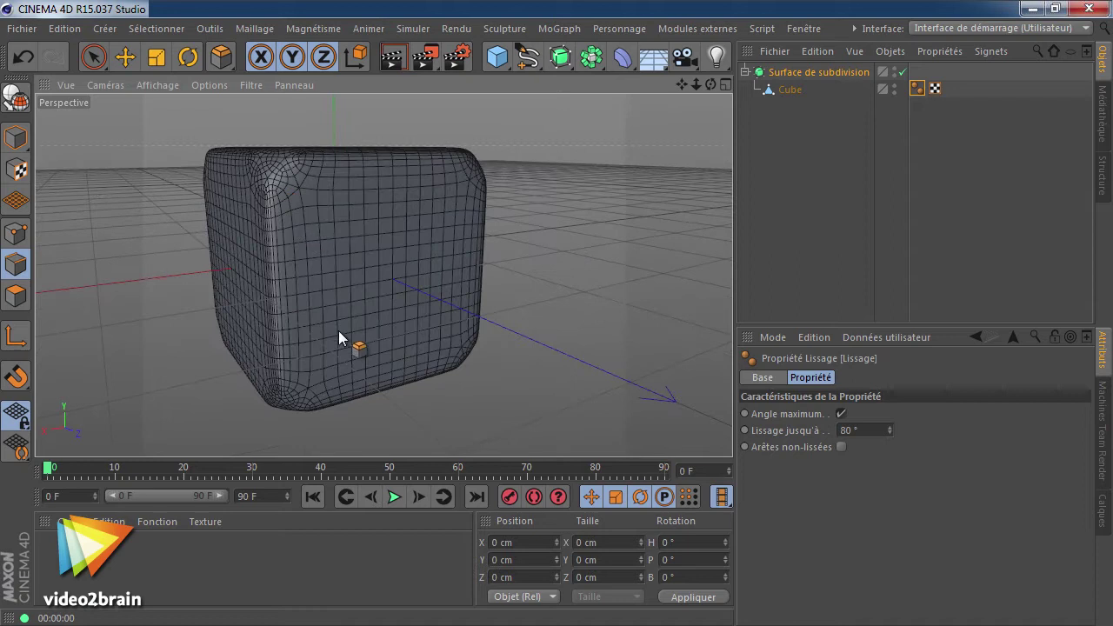
alt+drag(338, 331, 323, 228)
mouse_move(448, 278)
alt+mouse_down()
mouse_move(424, 348)
mouse_move(448, 374)
mouse_move(385, 303)
alt+mouse_up()
click(902, 71)
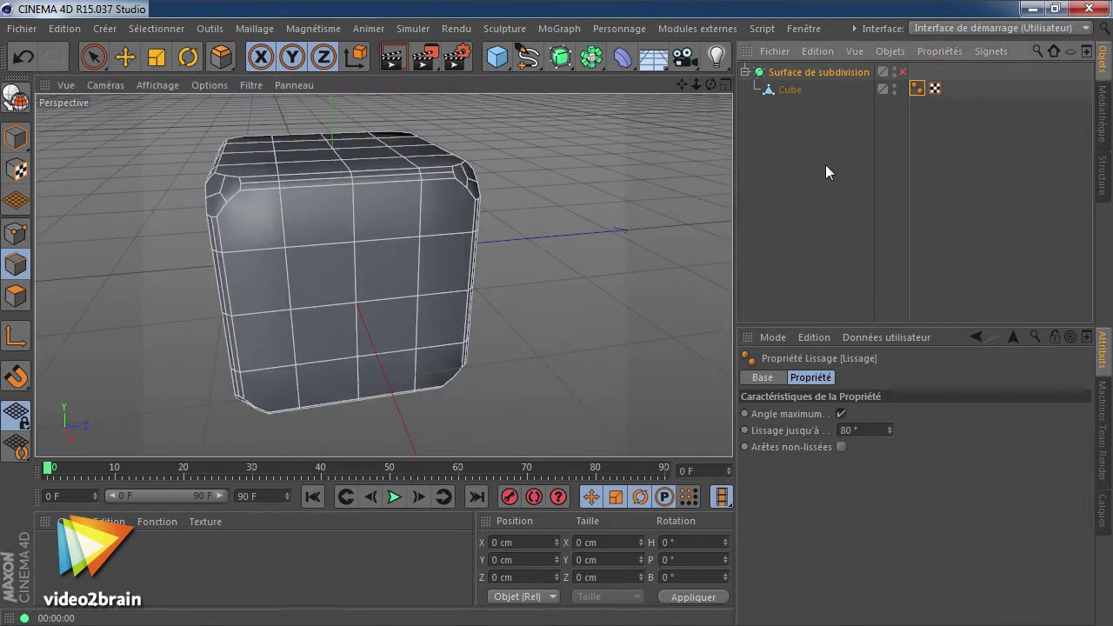
Step: Select the Cube's front-face pip points with Live Selection at radius 14
click(782, 92)
mouse_move(353, 275)
alt+mouse_down()
mouse_move(370, 300)
mouse_move(328, 297)
alt+mouse_up()
click(16, 233)
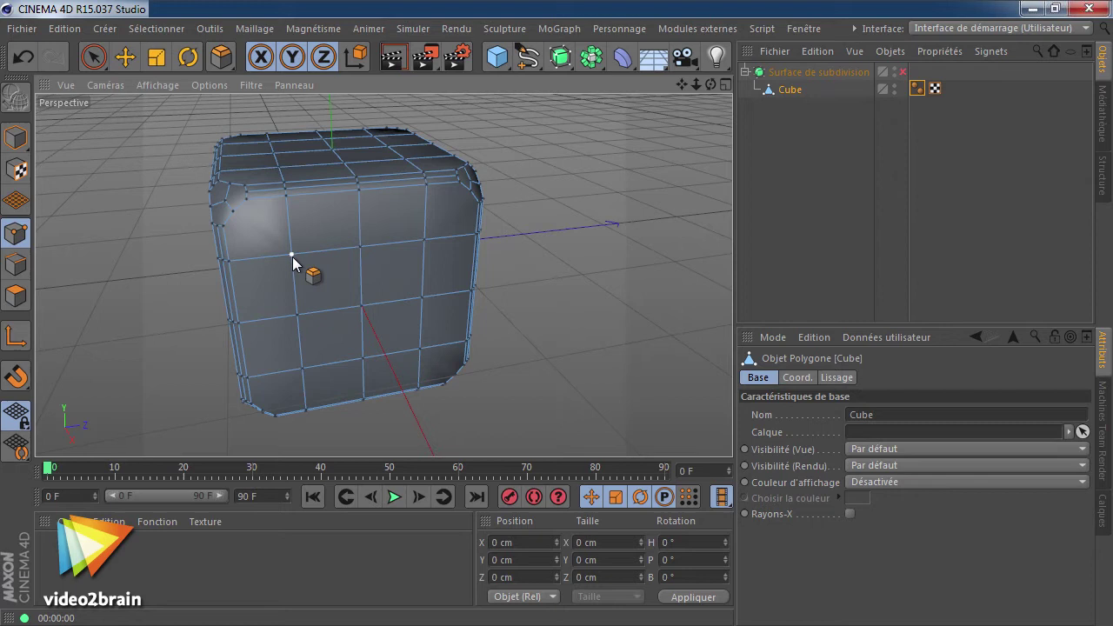
alt+drag(316, 301, 368, 302)
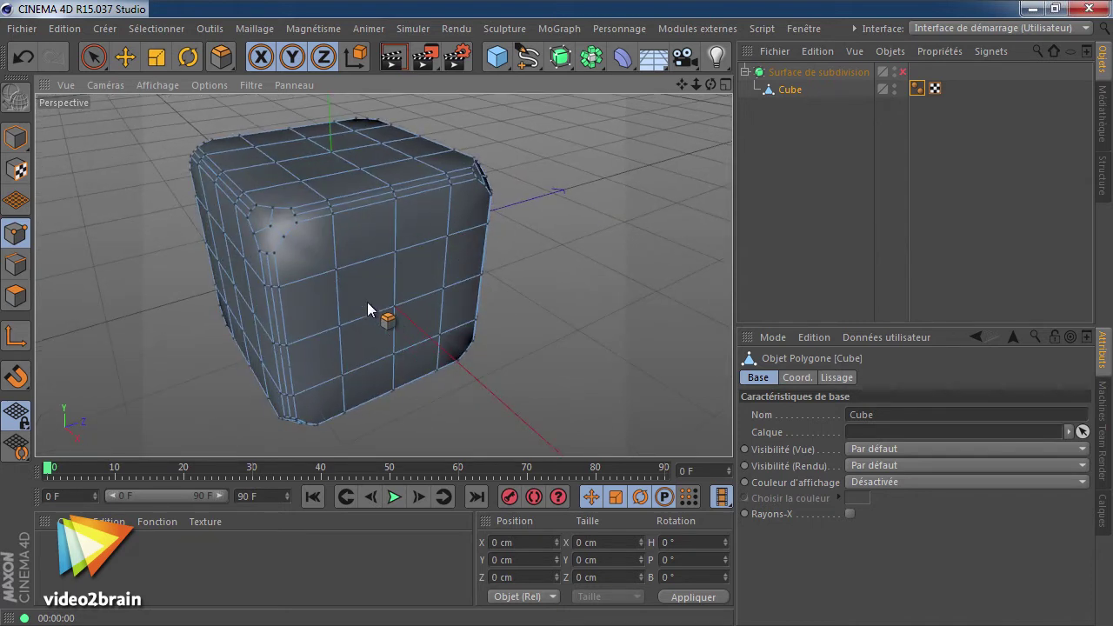
key(9)
click(336, 270)
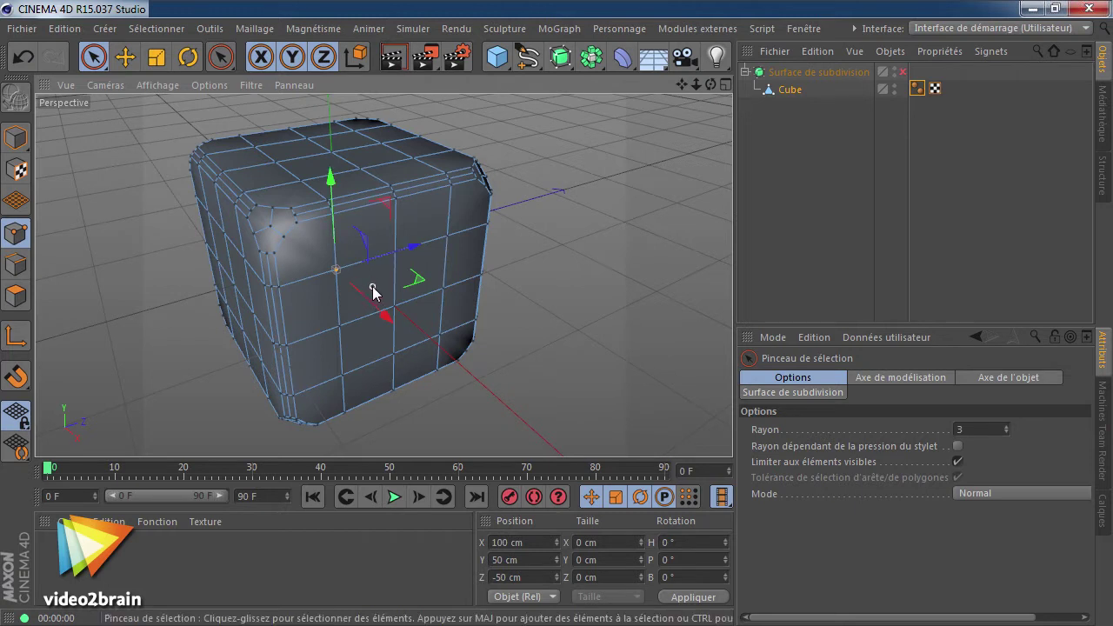
middle_drag(383, 282, 376, 284)
shift+drag(397, 254, 447, 238)
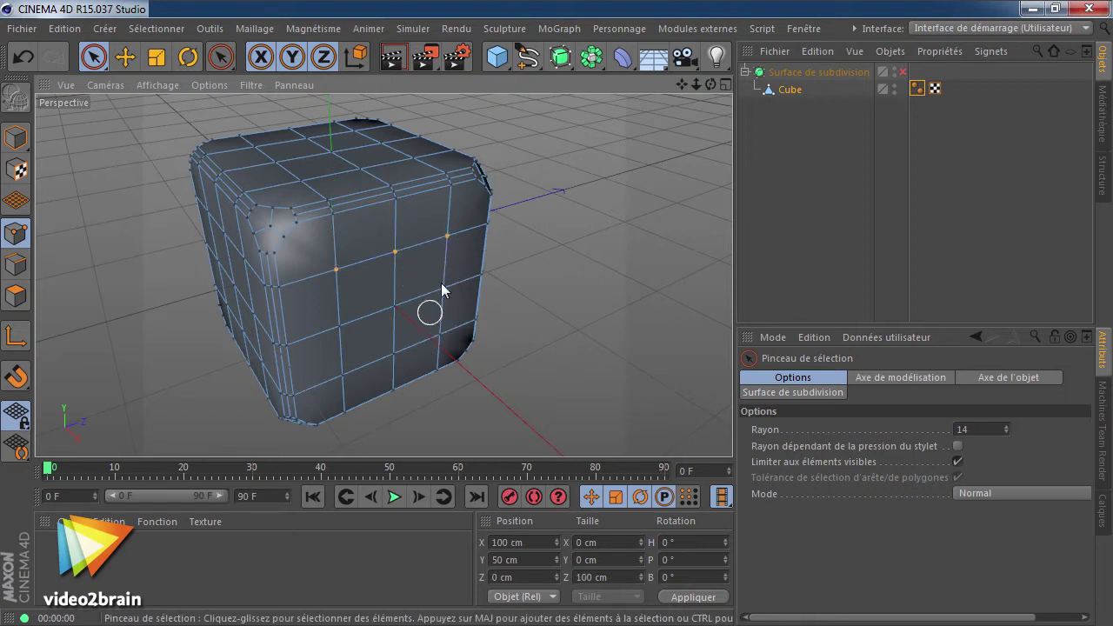
shift+click(395, 308)
Step: Add pip points on the side, top and bottom faces to the selection
mouse_move(406, 373)
alt+mouse_down()
mouse_move(404, 333)
mouse_move(244, 300)
mouse_move(439, 337)
mouse_move(360, 314)
mouse_move(514, 252)
mouse_move(320, 201)
alt+mouse_up()
shift+click(321, 193)
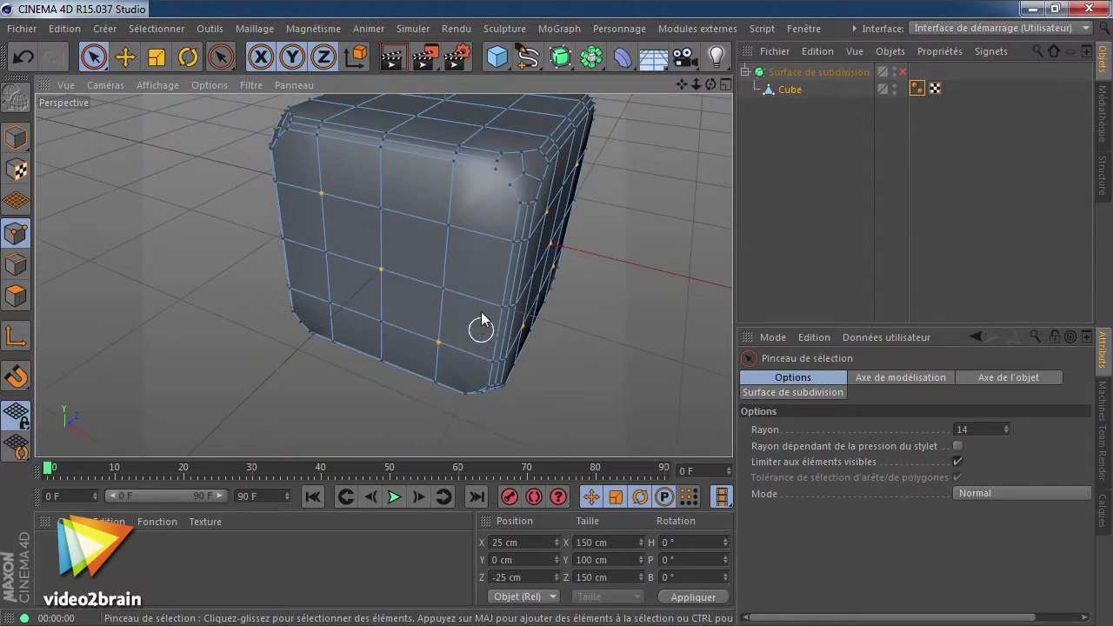
mouse_move(454, 219)
alt+mouse_down()
mouse_move(386, 273)
mouse_move(392, 322)
alt+mouse_up()
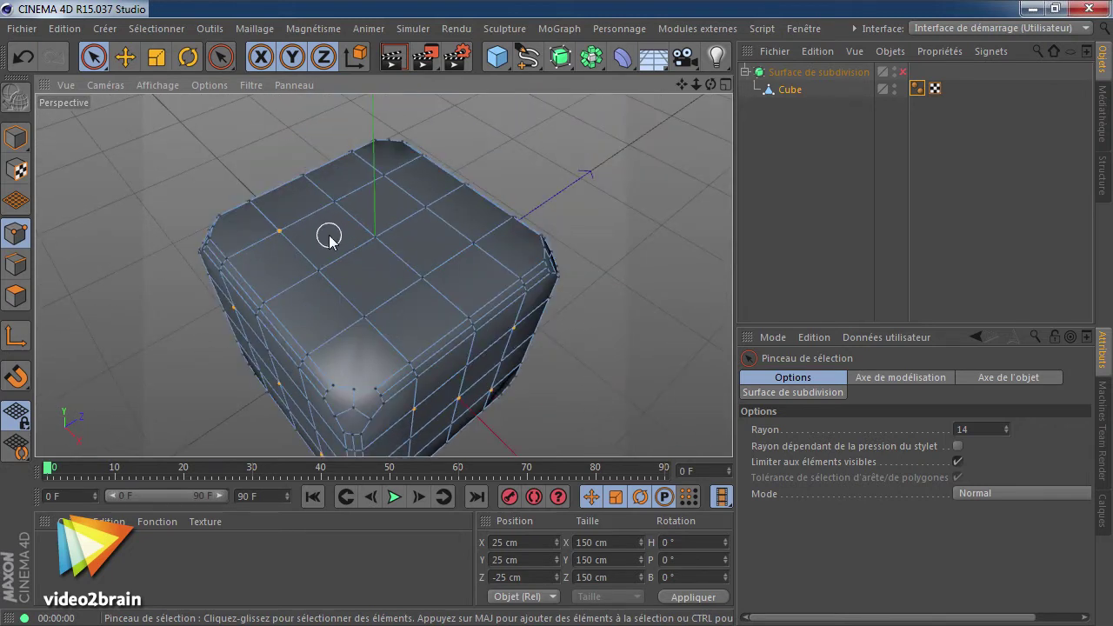
shift+click(382, 176)
shift+click(364, 317)
mouse_move(475, 277)
alt+mouse_down()
mouse_move(454, 353)
mouse_move(368, 256)
mouse_move(423, 298)
mouse_move(412, 336)
mouse_move(404, 321)
mouse_move(497, 212)
mouse_move(486, 127)
mouse_move(400, 223)
alt+mouse_up()
shift+click(412, 178)
shift+click(275, 303)
Step: Orbit and zoom around the cube to check the pip points on every face
mouse_move(441, 206)
alt+mouse_down()
mouse_move(326, 365)
mouse_move(342, 321)
mouse_move(449, 209)
mouse_move(387, 277)
mouse_move(336, 282)
mouse_move(421, 323)
mouse_move(297, 337)
mouse_move(346, 376)
mouse_move(364, 320)
alt+mouse_up()
scroll(441, 300, down, 3)
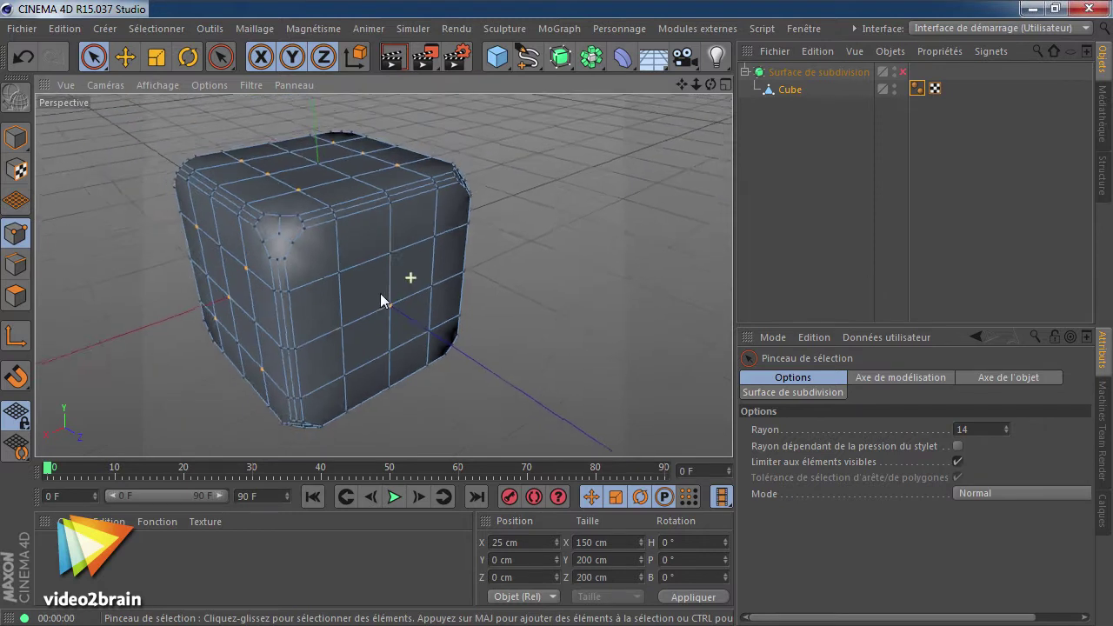
scroll(380, 298, down, 2)
mouse_move(340, 293)
alt+mouse_down()
mouse_move(526, 275)
mouse_move(405, 277)
mouse_move(579, 246)
mouse_move(354, 300)
mouse_move(512, 306)
mouse_move(292, 316)
mouse_move(509, 314)
mouse_move(333, 247)
alt+mouse_up()
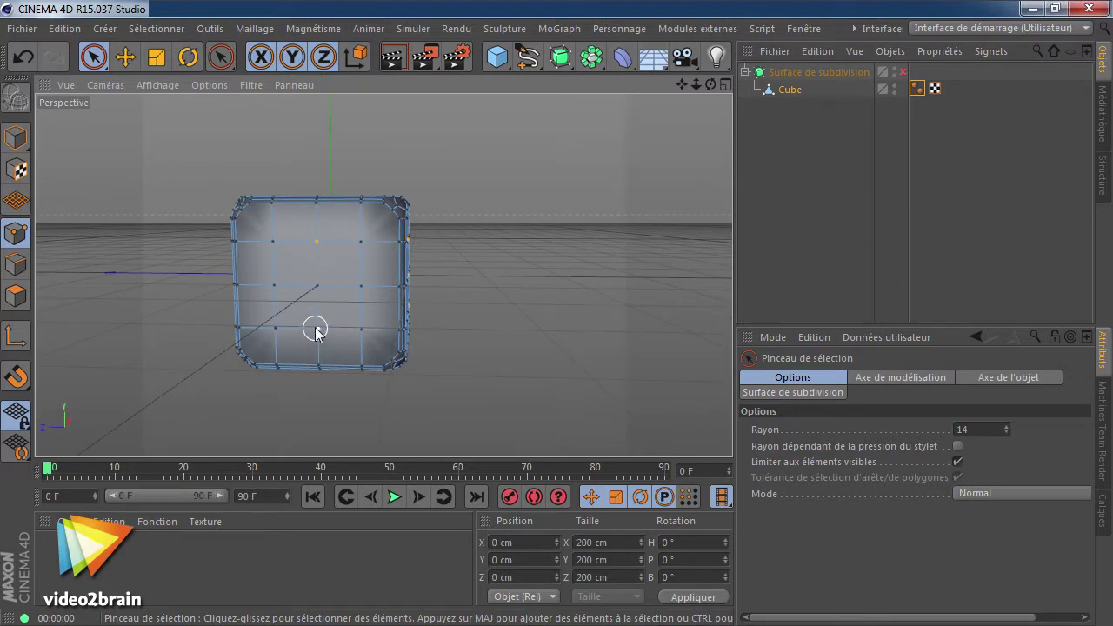
mouse_move(374, 312)
alt+mouse_down()
mouse_move(390, 342)
mouse_move(528, 338)
mouse_move(513, 371)
mouse_move(449, 150)
mouse_move(336, 373)
mouse_move(384, 302)
mouse_move(306, 343)
mouse_move(289, 260)
mouse_move(270, 353)
mouse_move(412, 356)
mouse_move(427, 319)
mouse_move(405, 296)
mouse_move(322, 334)
alt+mouse_up()
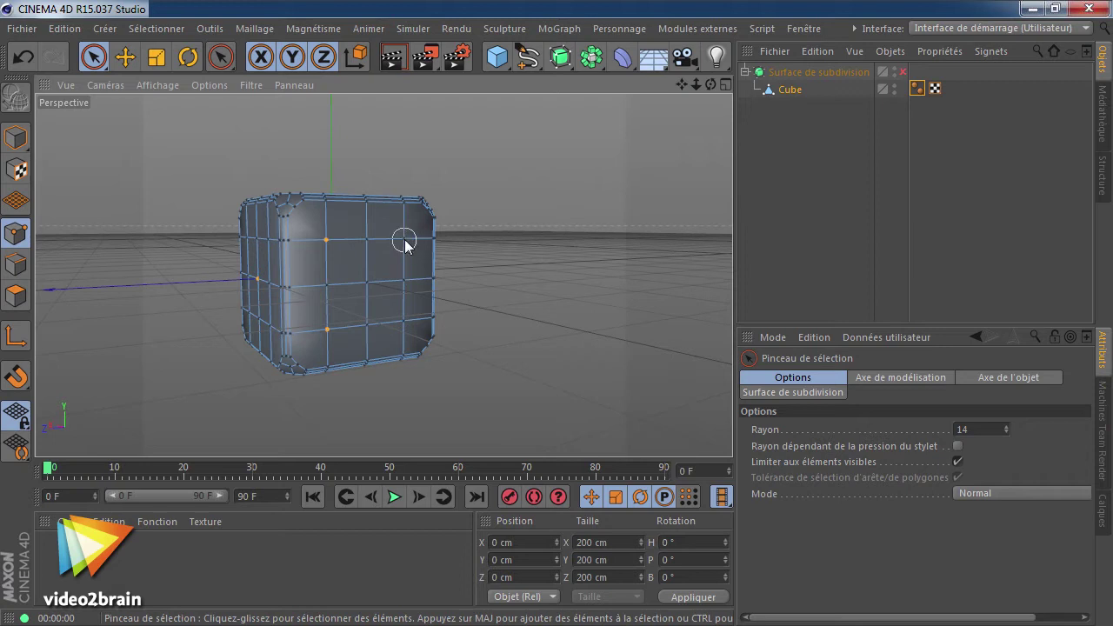
mouse_move(353, 300)
alt+mouse_down()
mouse_move(460, 314)
mouse_move(406, 388)
mouse_move(365, 288)
mouse_move(515, 300)
mouse_move(524, 206)
mouse_move(355, 319)
mouse_move(290, 315)
mouse_move(542, 199)
mouse_move(429, 303)
mouse_move(368, 249)
mouse_move(383, 407)
mouse_move(405, 261)
mouse_move(218, 352)
mouse_move(572, 314)
mouse_move(551, 292)
mouse_move(343, 336)
mouse_move(580, 224)
alt+mouse_up()
Step: Bevel the selected pip points with 20 cm offset, 2 subdivisions and -100% depth
right_click(536, 248)
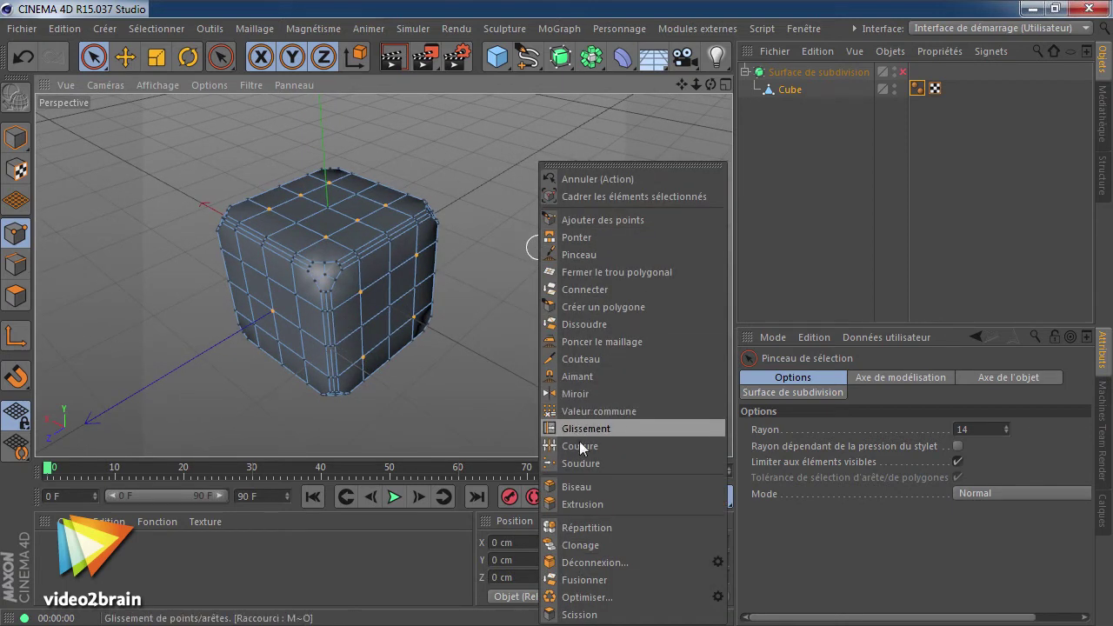
click(572, 486)
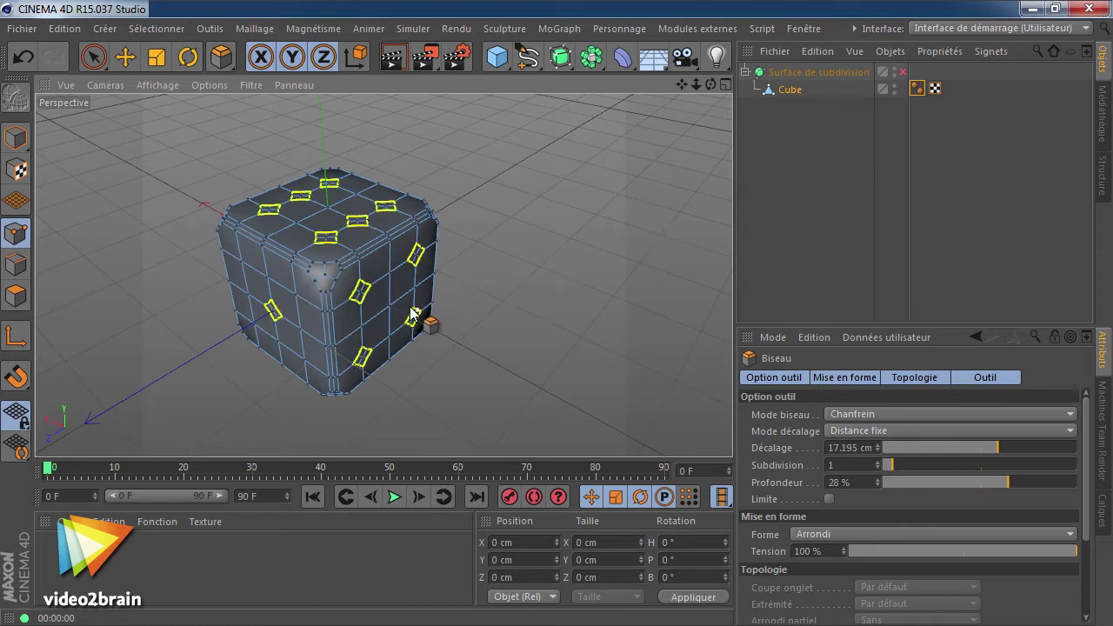
scroll(414, 315, up, 3)
scroll(472, 271, up, 3)
scroll(368, 313, up, 3)
scroll(241, 239, up, 1)
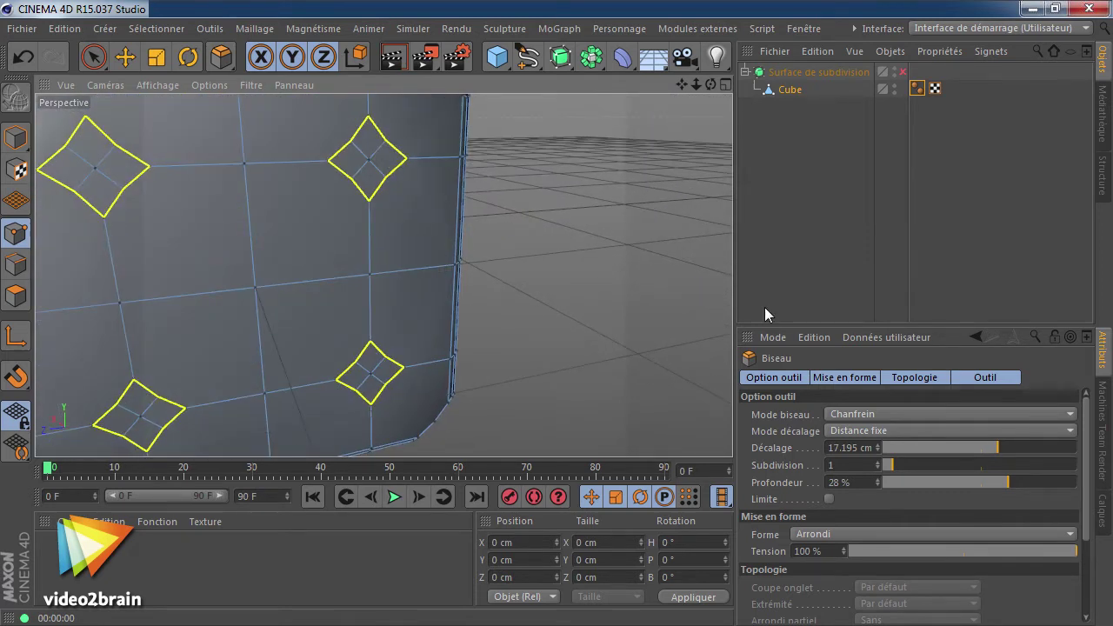
drag(998, 446, 998, 452)
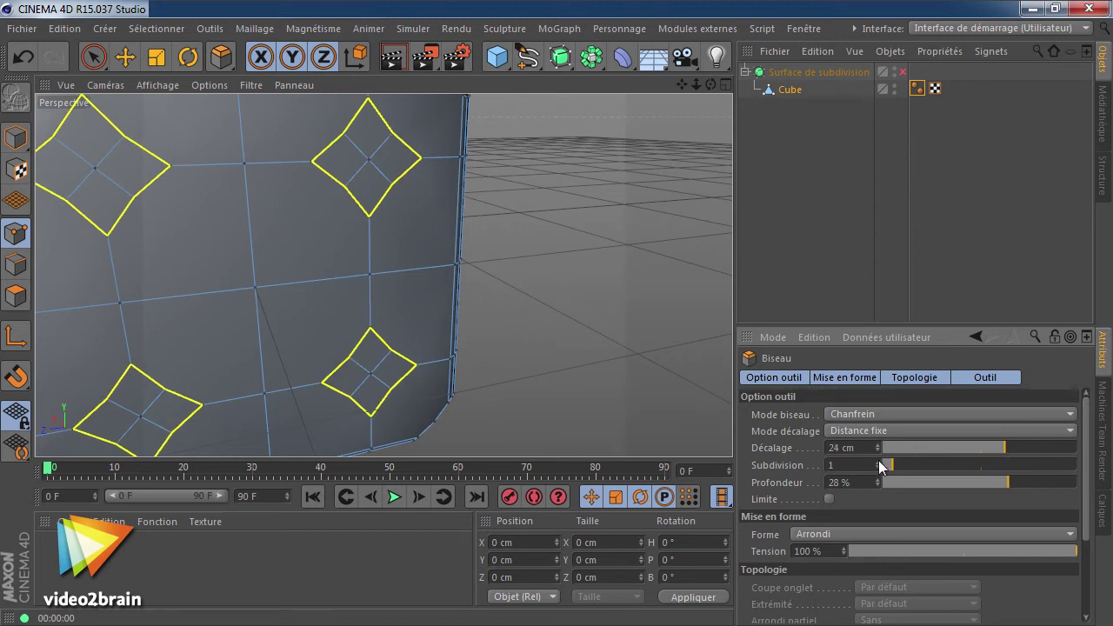
drag(1005, 484, 858, 490)
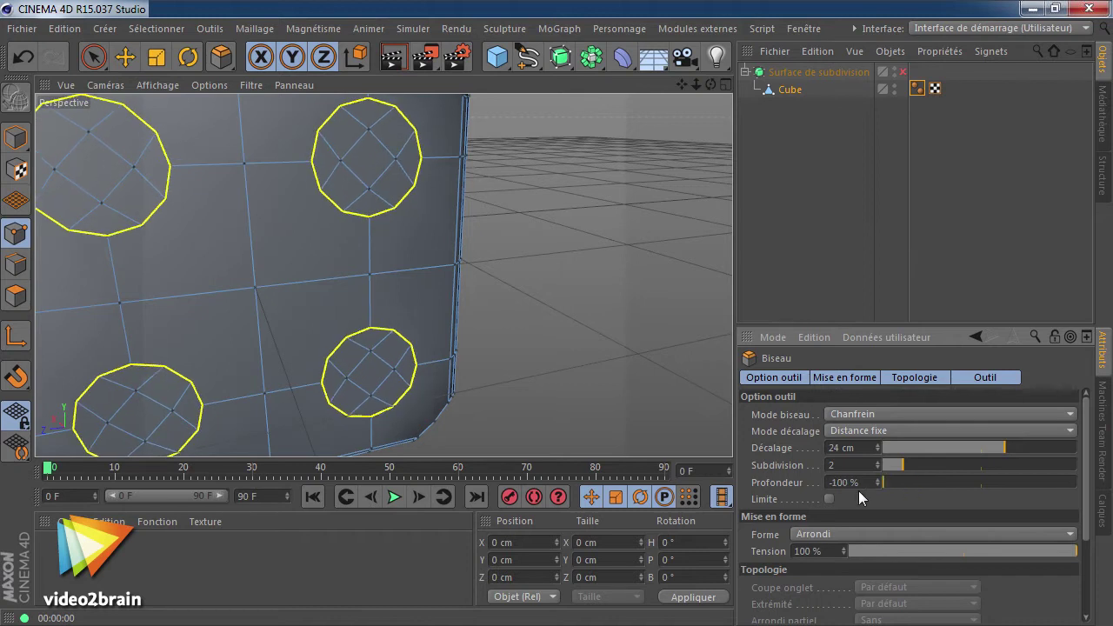
scroll(377, 267, down, 3)
mouse_move(378, 267)
alt+mouse_down()
mouse_move(219, 243)
mouse_move(366, 298)
mouse_move(530, 318)
mouse_move(333, 323)
mouse_move(513, 323)
mouse_move(265, 296)
mouse_move(538, 315)
mouse_move(308, 295)
mouse_move(311, 383)
mouse_move(391, 406)
mouse_move(365, 266)
mouse_move(344, 321)
alt+mouse_up()
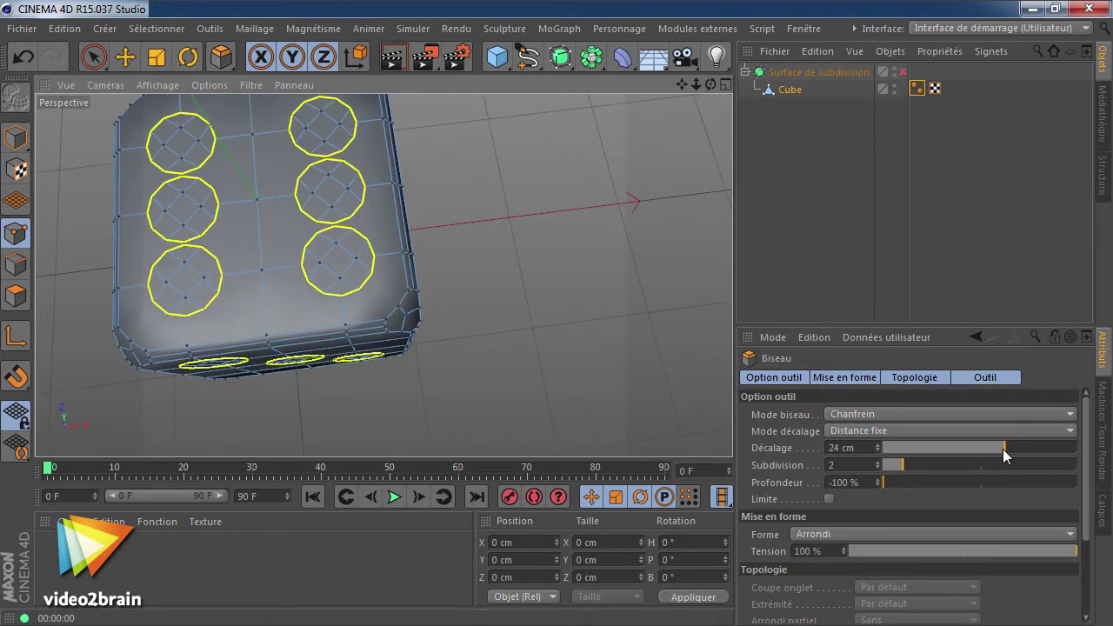
drag(1003, 449, 999, 449)
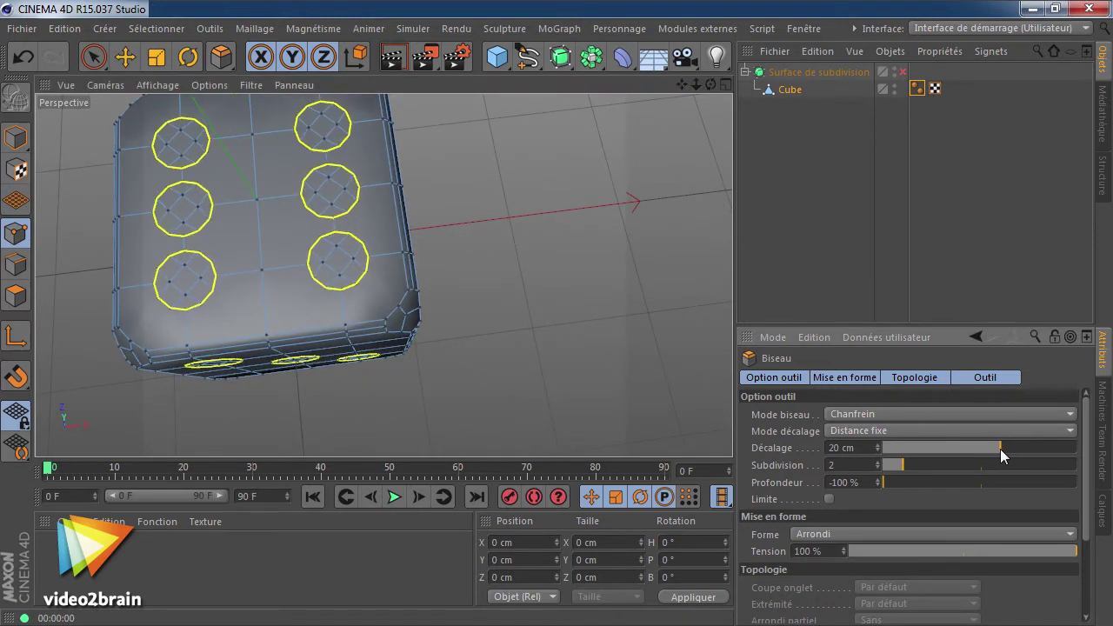
mouse_move(311, 376)
alt+mouse_down()
mouse_move(472, 160)
mouse_move(316, 317)
mouse_move(553, 220)
mouse_move(379, 280)
mouse_move(292, 270)
mouse_move(576, 296)
mouse_move(431, 286)
mouse_move(557, 123)
mouse_move(616, 298)
mouse_move(385, 215)
mouse_move(605, 182)
mouse_move(286, 247)
mouse_move(311, 228)
mouse_move(233, 192)
mouse_move(257, 210)
alt+mouse_up()
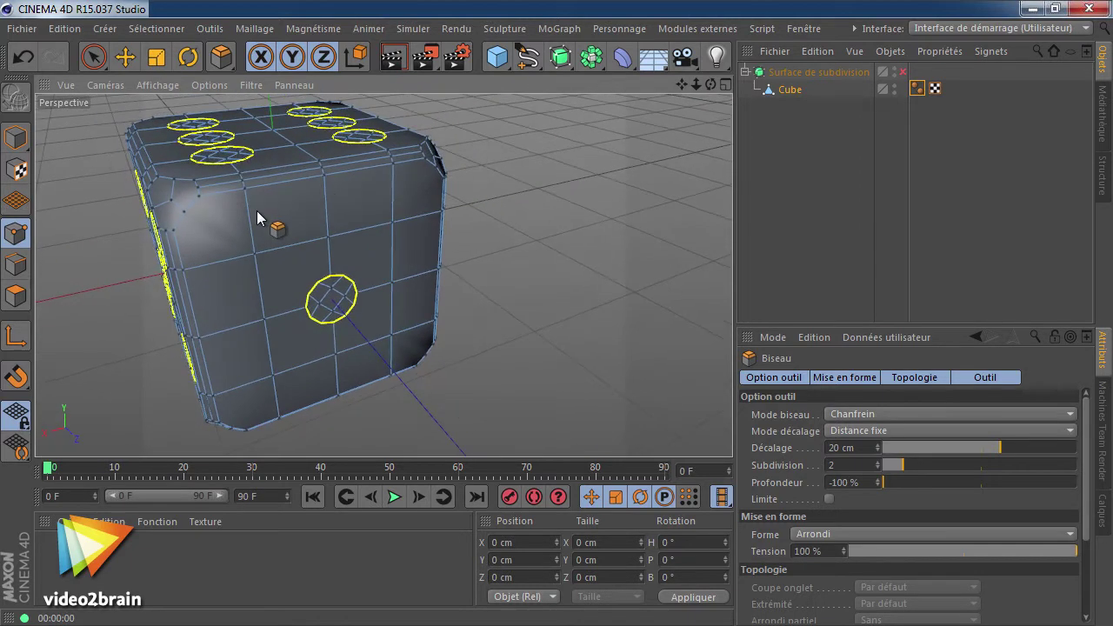
Step: In Polygons mode, dissolve the selected pip polygons so each pip is one clean face
click(18, 302)
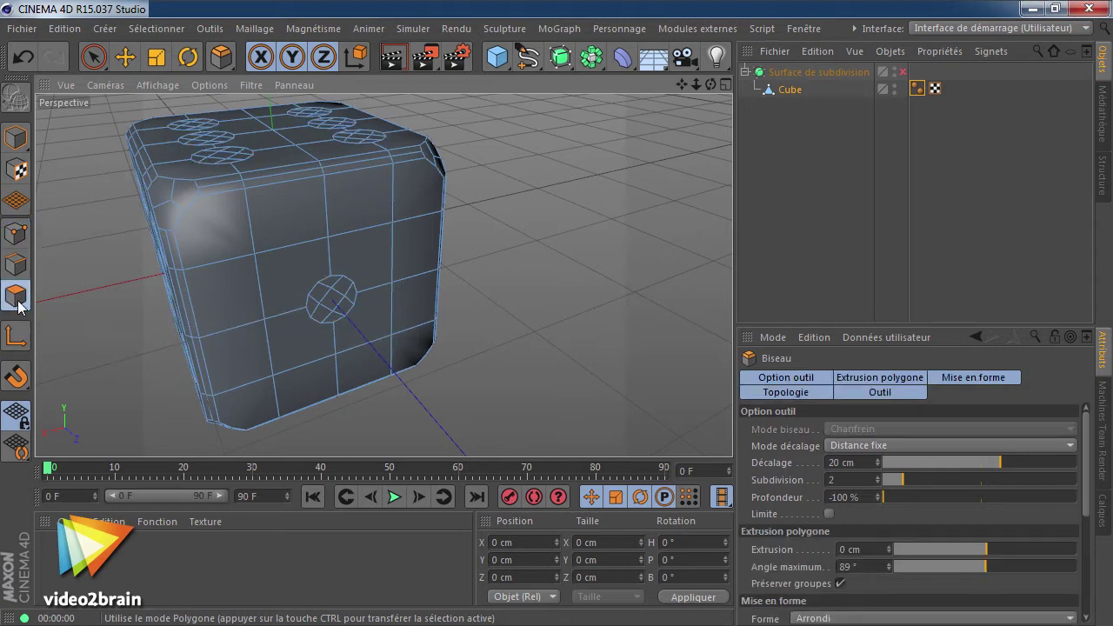
alt+drag(134, 293, 319, 342)
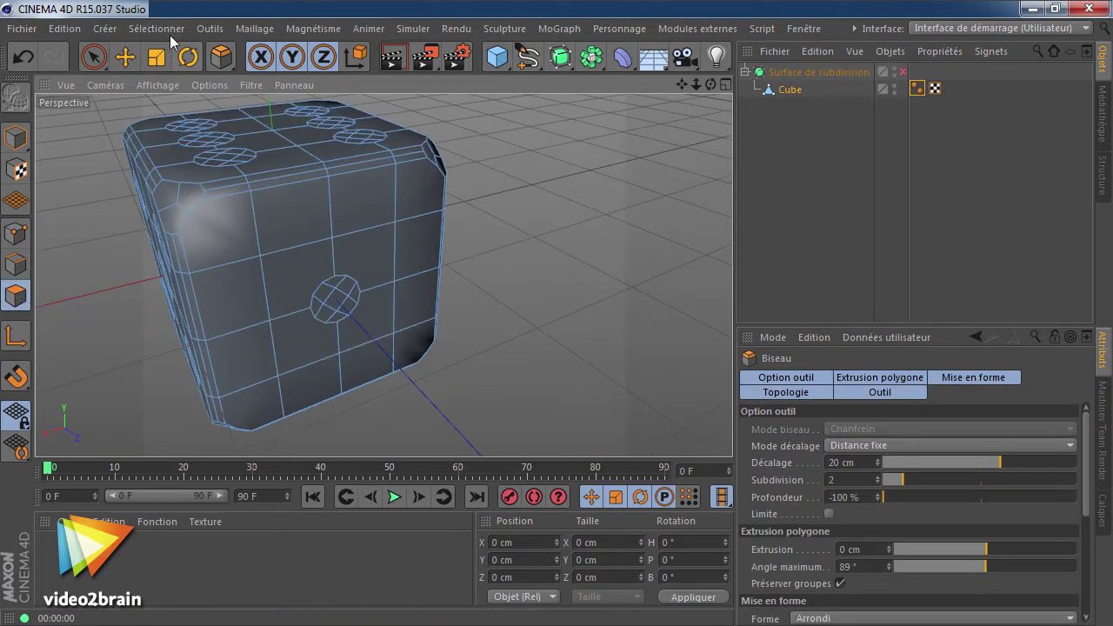
click(94, 57)
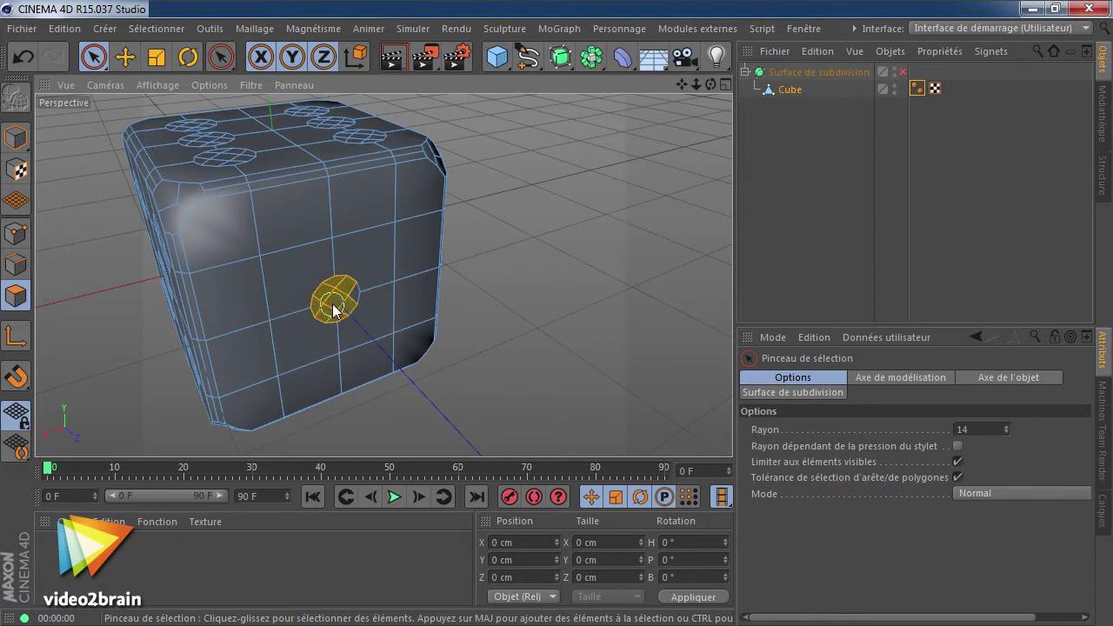
alt+drag(339, 246, 355, 340)
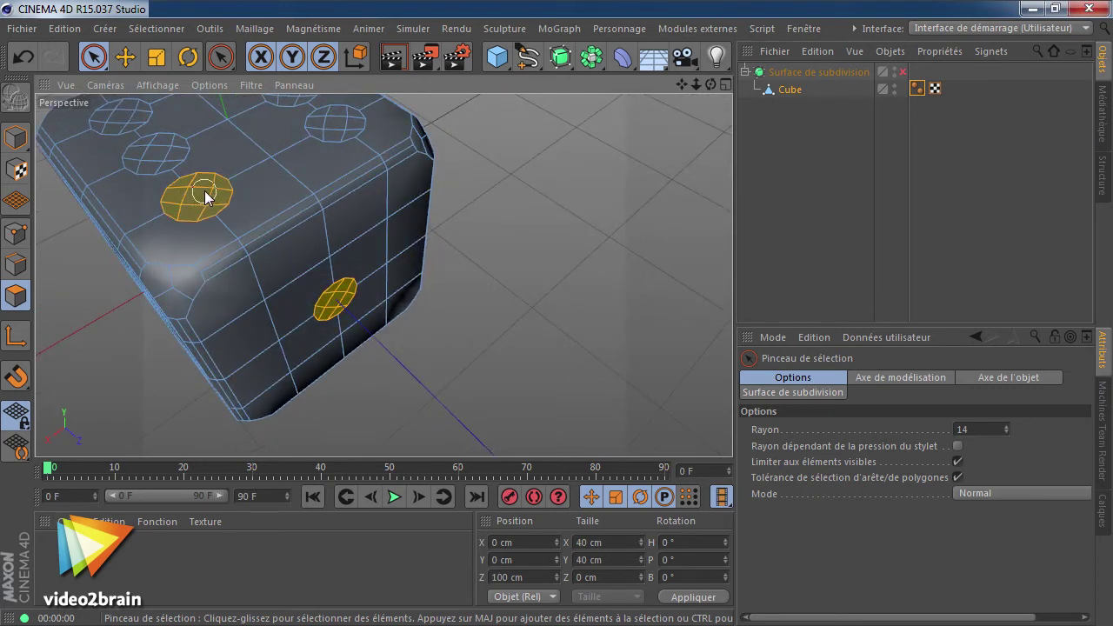
mouse_move(283, 199)
alt+mouse_down()
mouse_move(301, 282)
mouse_move(347, 324)
alt+mouse_up()
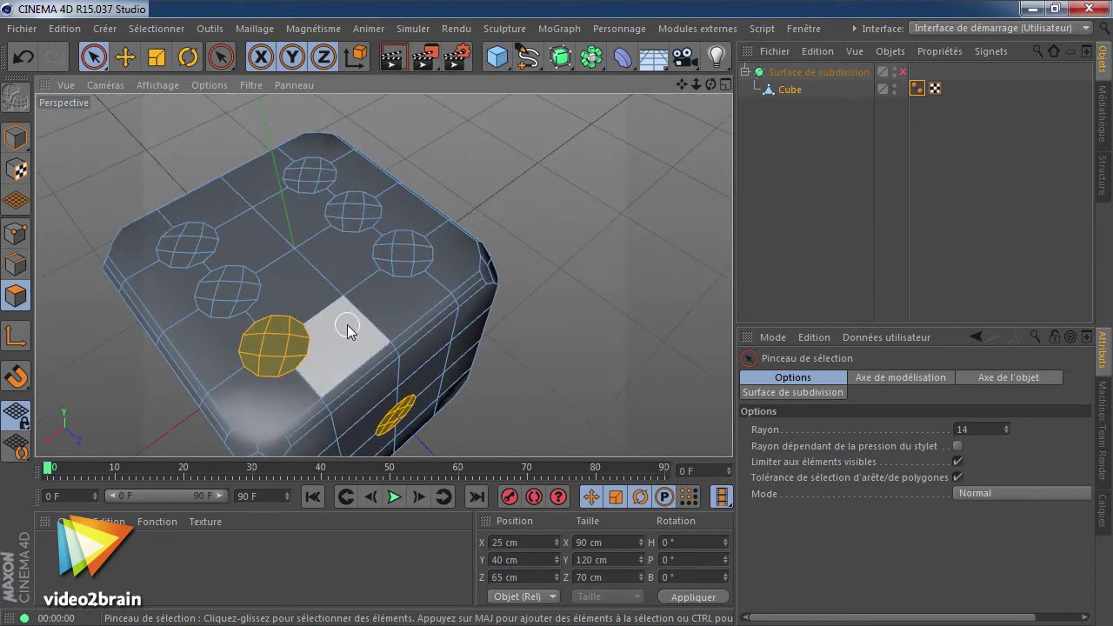
key(ctrl+shift+z)
mouse_move(362, 281)
alt+mouse_down()
mouse_move(479, 342)
mouse_move(426, 301)
mouse_move(454, 254)
mouse_move(632, 243)
alt+mouse_up()
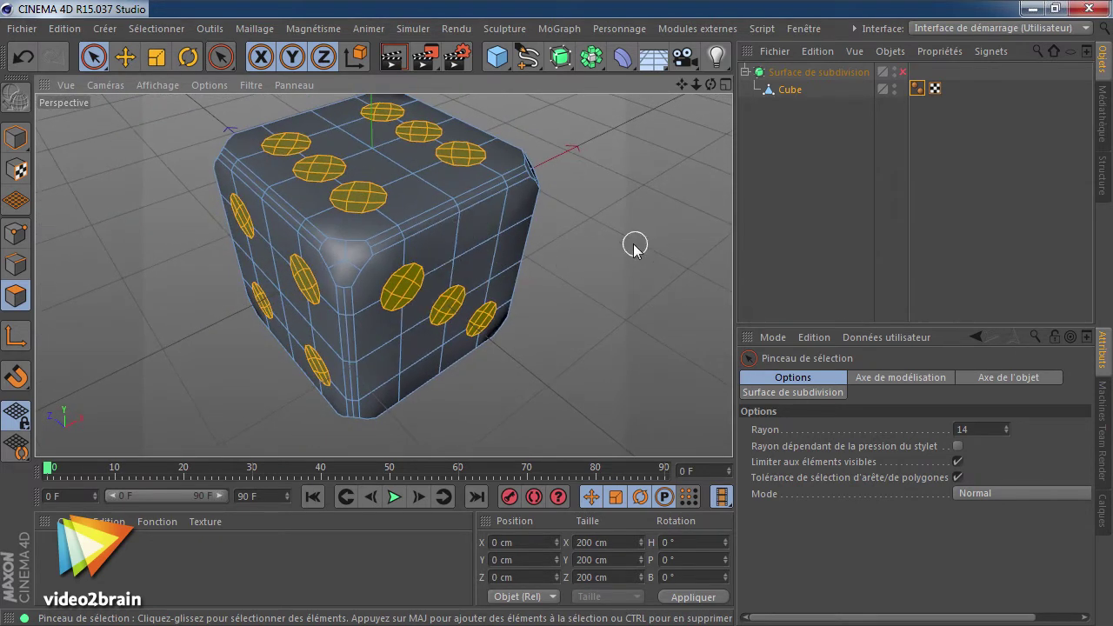
right_click(635, 247)
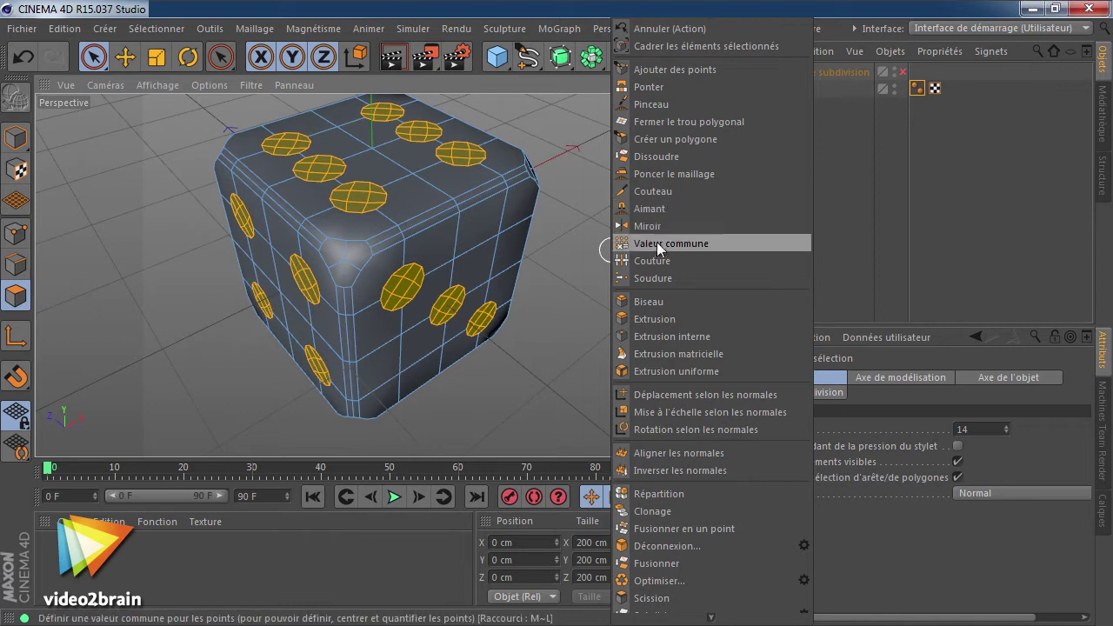
click(654, 160)
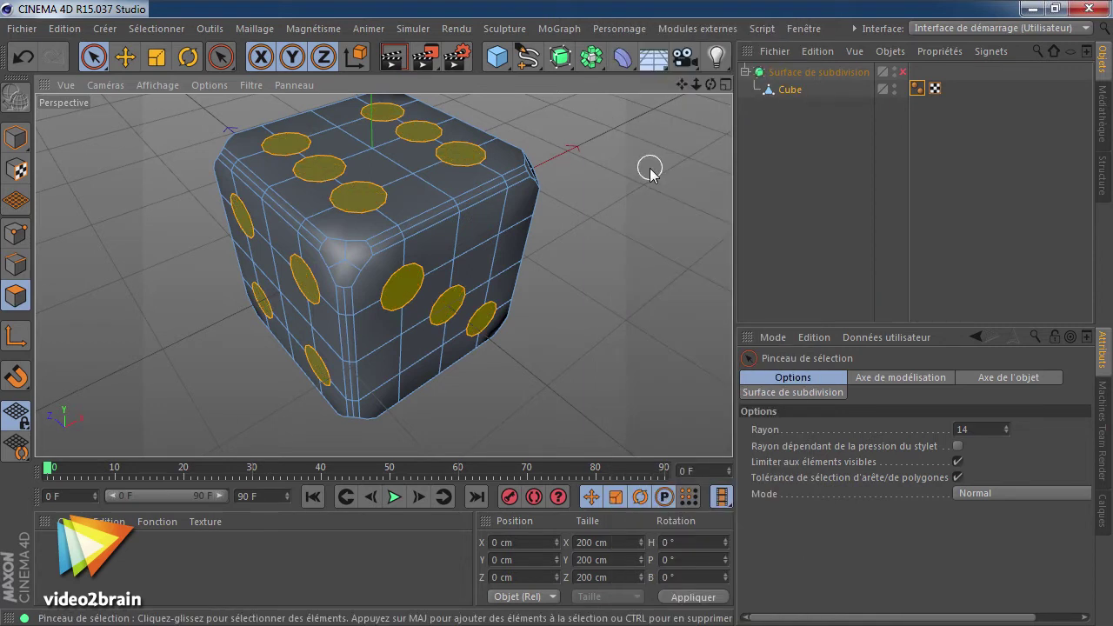
mouse_move(372, 376)
alt+mouse_down()
mouse_move(600, 207)
mouse_move(786, 184)
mouse_move(365, 241)
mouse_move(470, 392)
mouse_move(838, 267)
mouse_move(303, 267)
mouse_move(601, 318)
mouse_move(566, 324)
mouse_move(449, 286)
mouse_move(513, 259)
alt+mouse_up()
Step: Bevel the pip faces, trying different offset and depth values
right_click(512, 258)
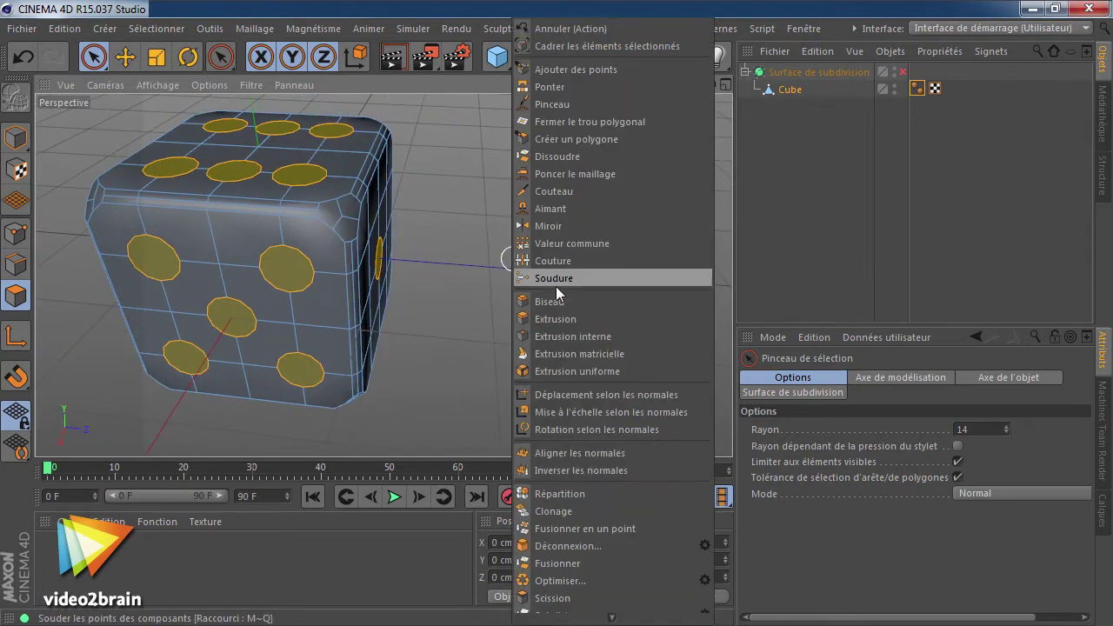
click(563, 303)
mouse_move(563, 305)
alt+mouse_down()
mouse_move(436, 267)
mouse_move(402, 233)
mouse_move(477, 364)
alt+mouse_up()
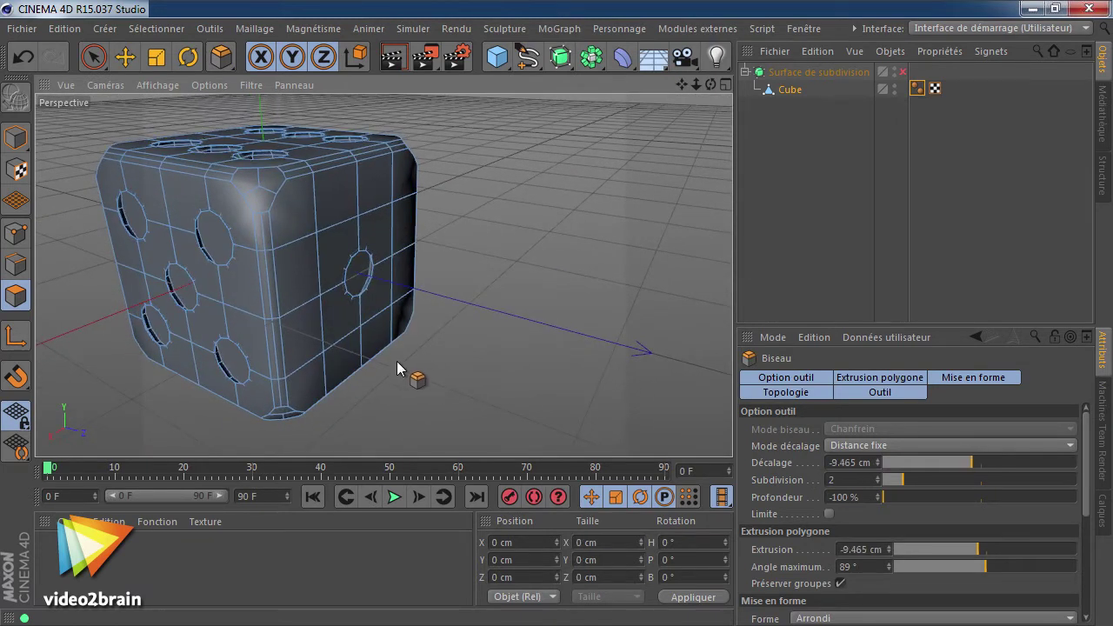
drag(377, 365, 397, 360)
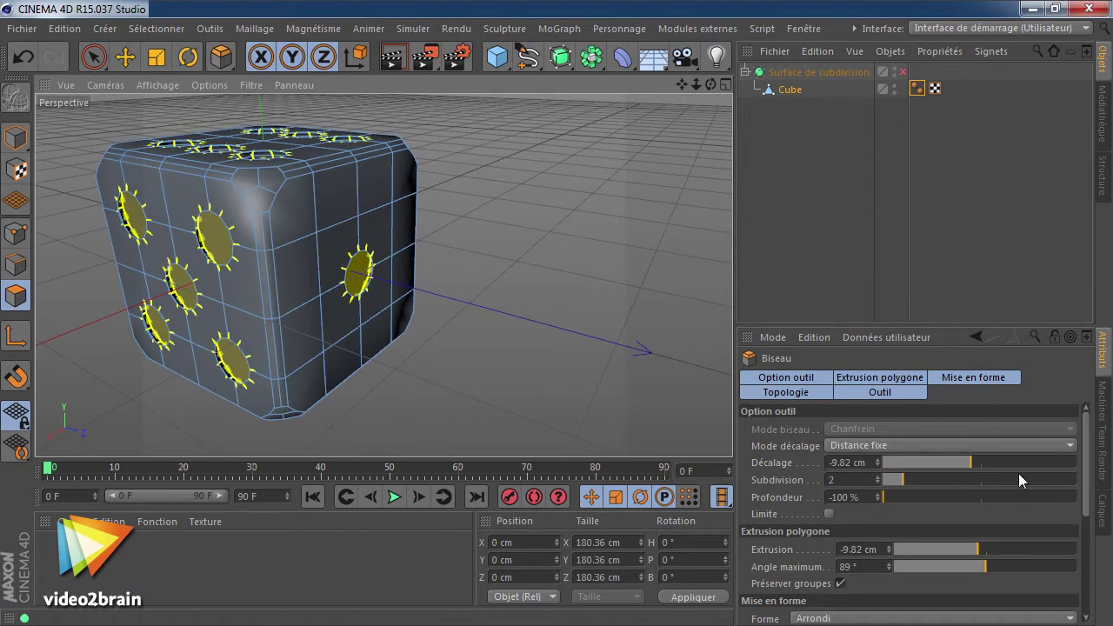
drag(904, 492, 990, 495)
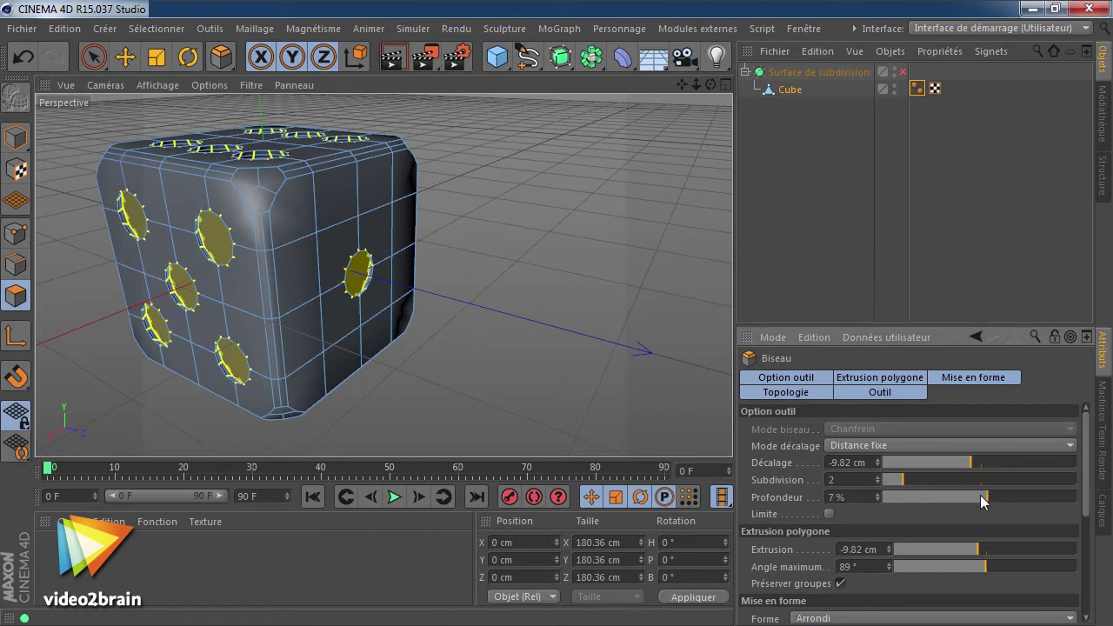
click(981, 496)
Step: Reset the bevel to defaults and set a -8 cm extrusion to recess the pips
drag(1088, 440, 1039, 569)
click(987, 616)
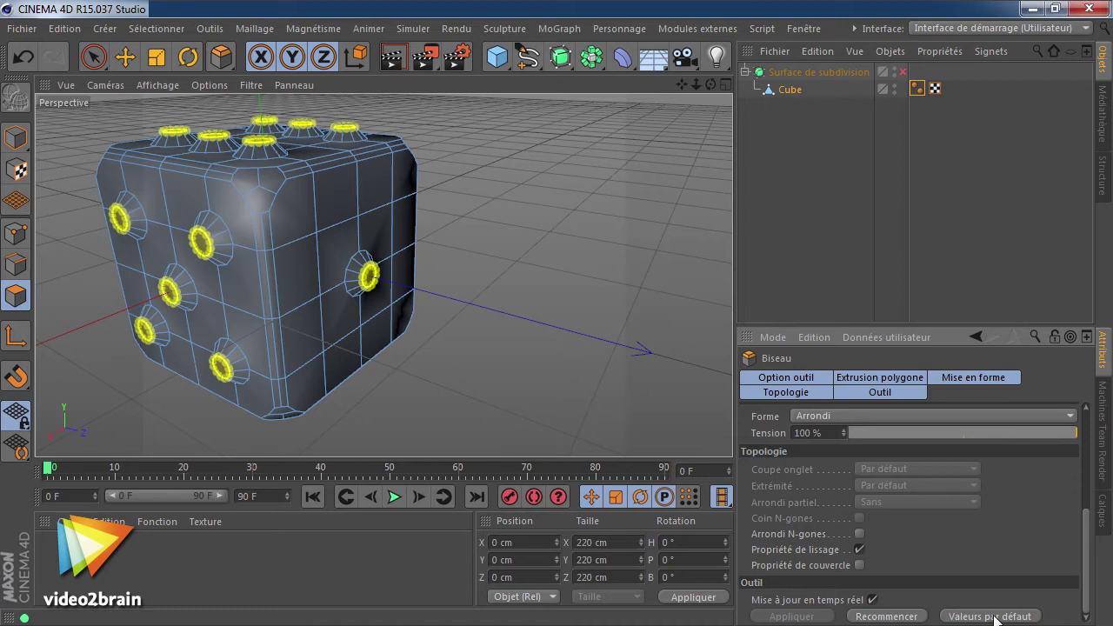
drag(1090, 544, 901, 441)
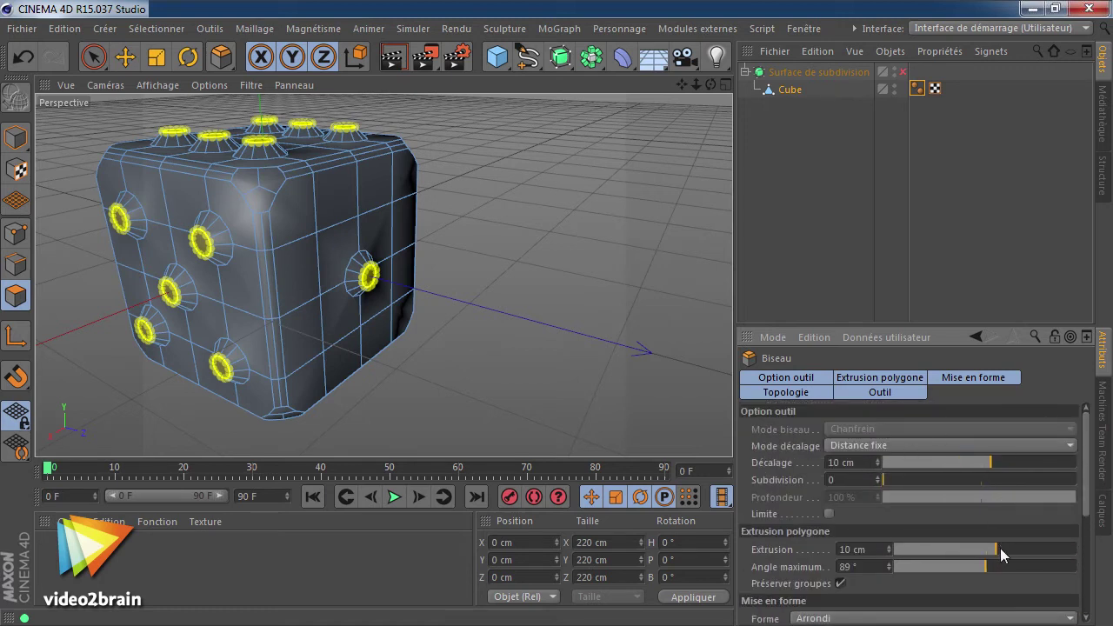
drag(996, 557, 980, 558)
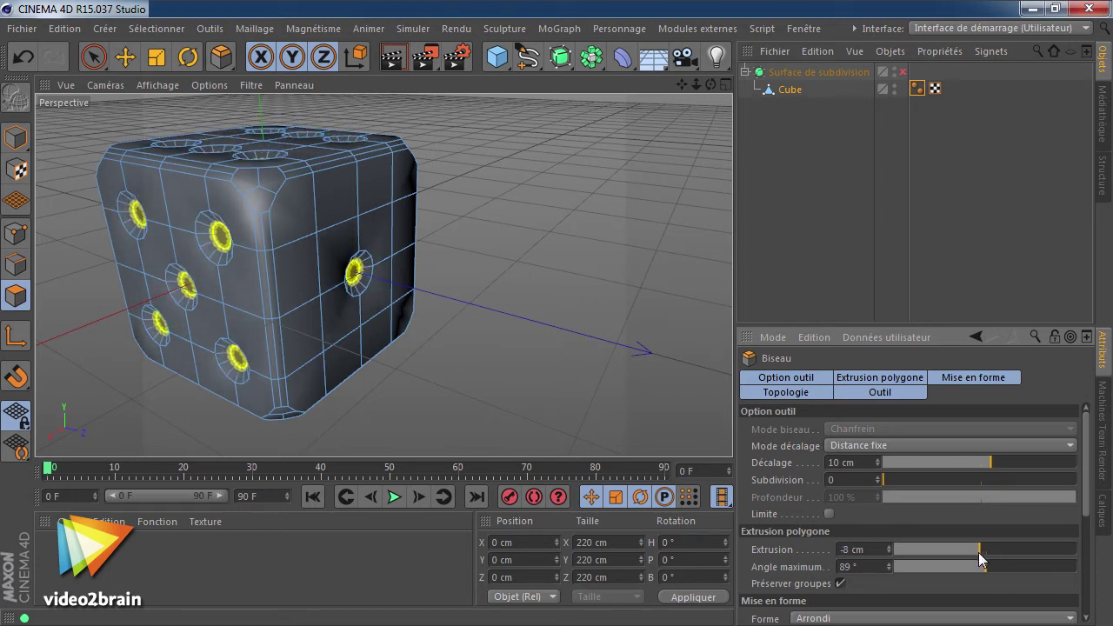
Step: Set the pip bevel offset to 11 cm and the hole extrusion to -6 cm
scroll(380, 289, up, 3)
scroll(377, 290, up, 5)
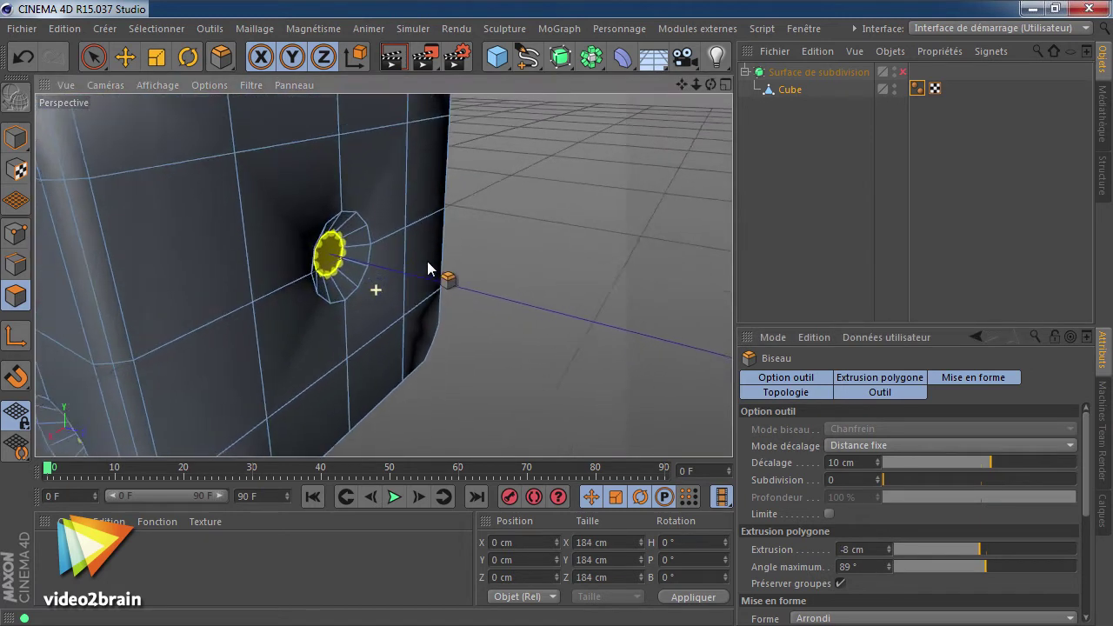
drag(983, 549, 984, 546)
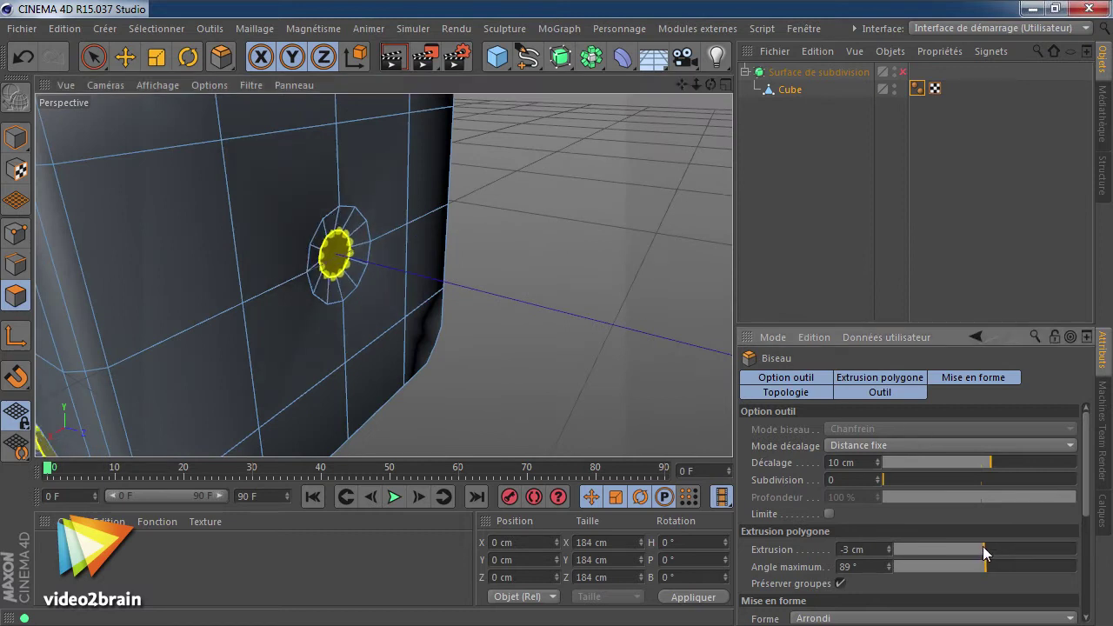
drag(990, 461, 987, 461)
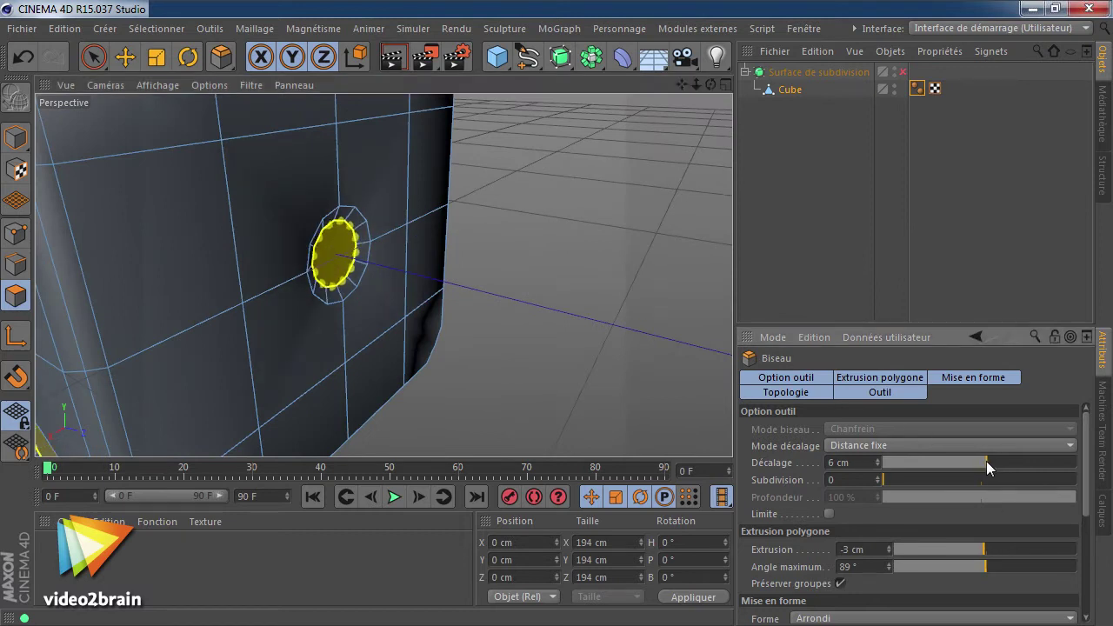
click(888, 552)
click(889, 552)
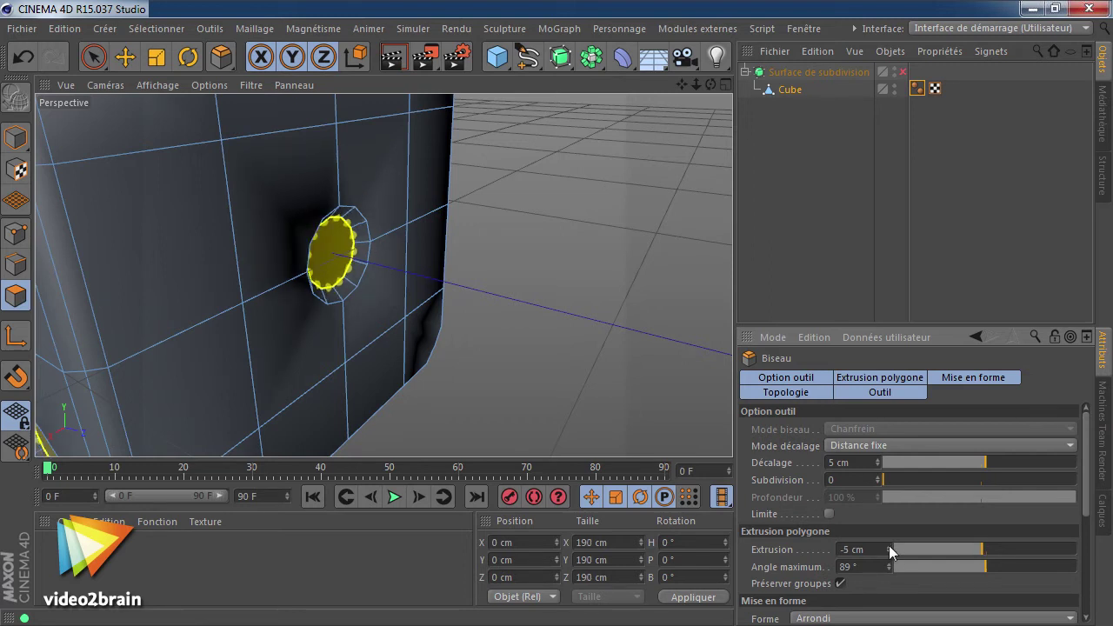
drag(879, 465, 878, 458)
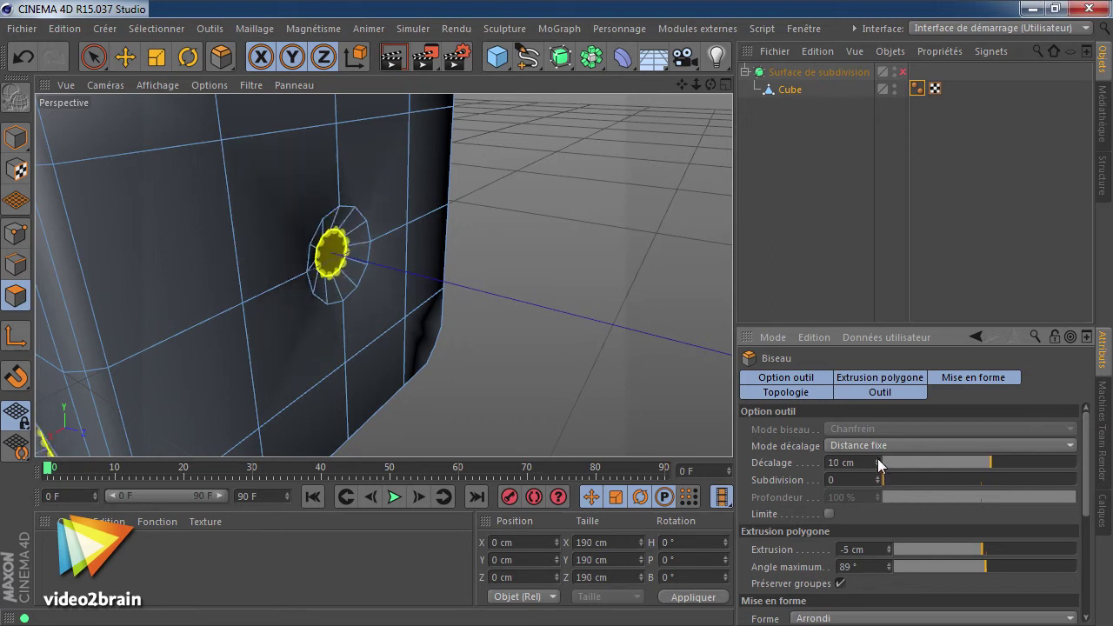
click(889, 551)
mouse_move(445, 361)
alt+mouse_down()
mouse_move(210, 283)
mouse_move(355, 294)
mouse_move(697, 359)
alt+mouse_up()
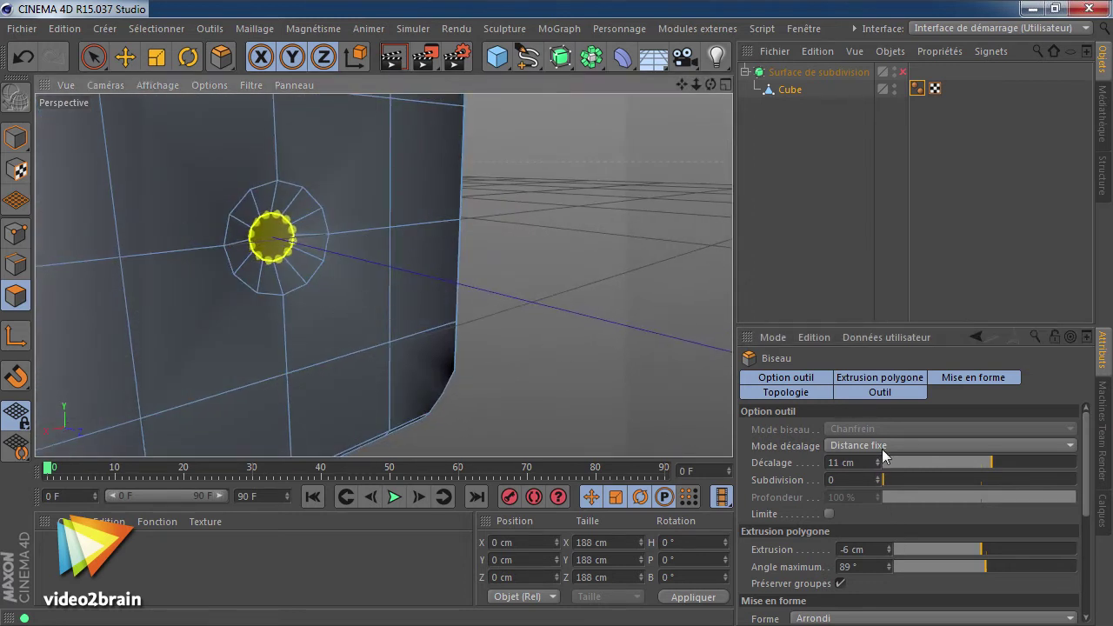
Step: Give the pip bevel 1 subdivision and round its profile with 100% tension
click(878, 480)
mouse_move(356, 347)
alt+mouse_down()
mouse_move(246, 254)
mouse_move(305, 265)
mouse_move(385, 310)
alt+mouse_up()
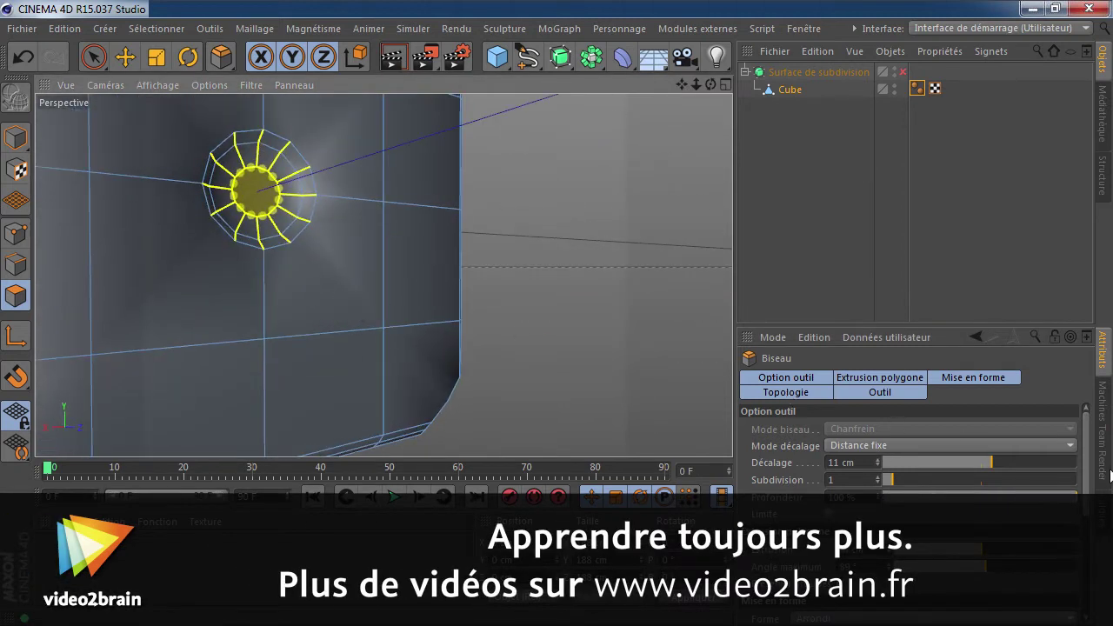
drag(1087, 469, 1001, 518)
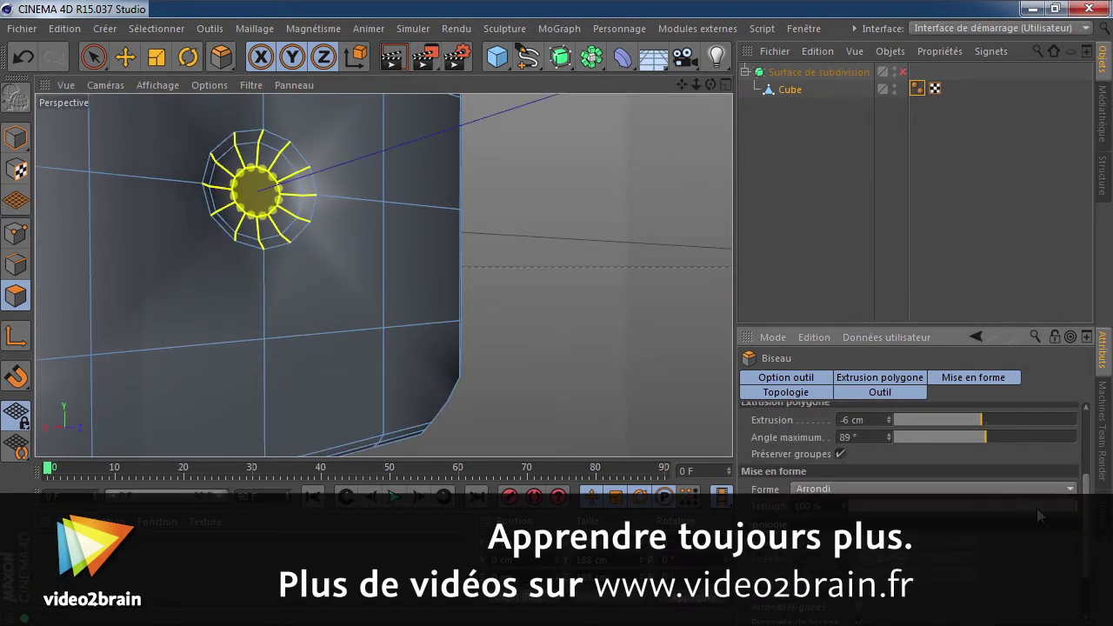
drag(909, 506, 1077, 494)
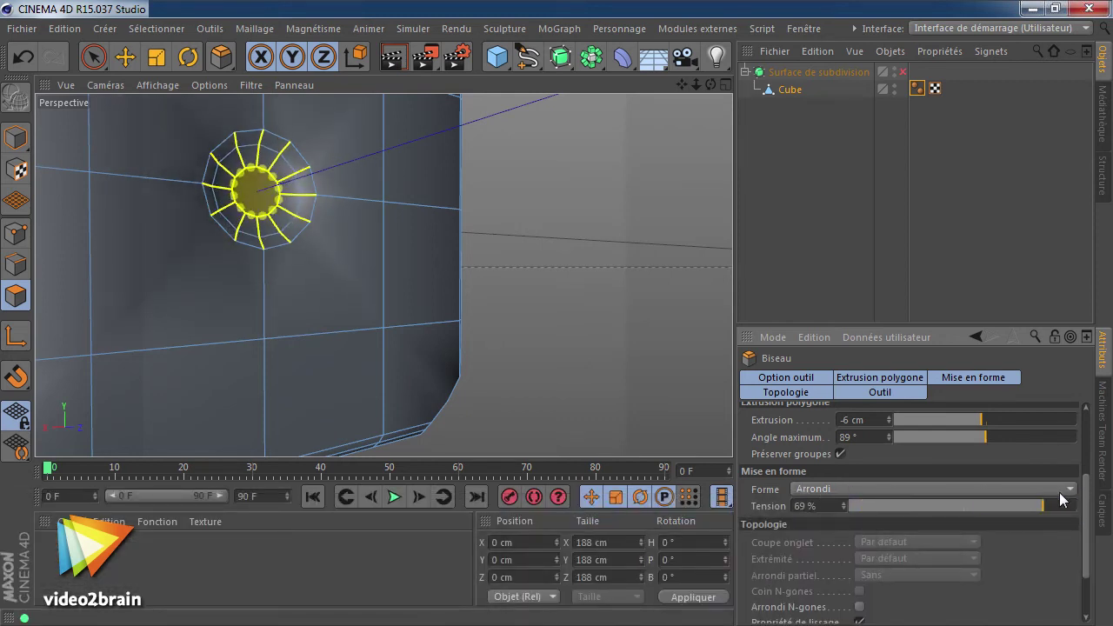
mouse_move(306, 242)
alt+mouse_down()
mouse_move(147, 331)
mouse_move(386, 330)
mouse_move(409, 290)
mouse_move(331, 296)
mouse_move(438, 248)
mouse_move(655, 196)
mouse_move(728, 249)
mouse_move(490, 322)
mouse_move(651, 298)
mouse_move(718, 277)
mouse_move(503, 298)
mouse_move(531, 392)
mouse_move(495, 263)
mouse_move(364, 261)
mouse_move(493, 259)
mouse_move(505, 316)
mouse_move(299, 264)
mouse_move(487, 249)
alt+mouse_up()
Step: Re-enable the Subdivision Surface, switch the view to Gouraud shading, and deselect the Cube
click(901, 71)
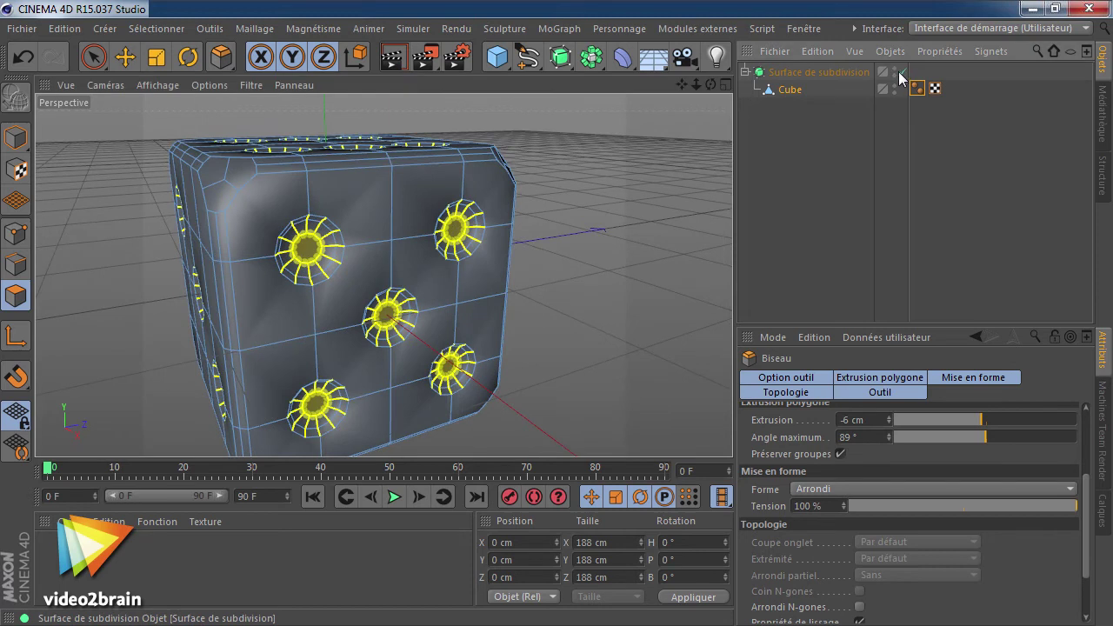
click(158, 85)
click(174, 112)
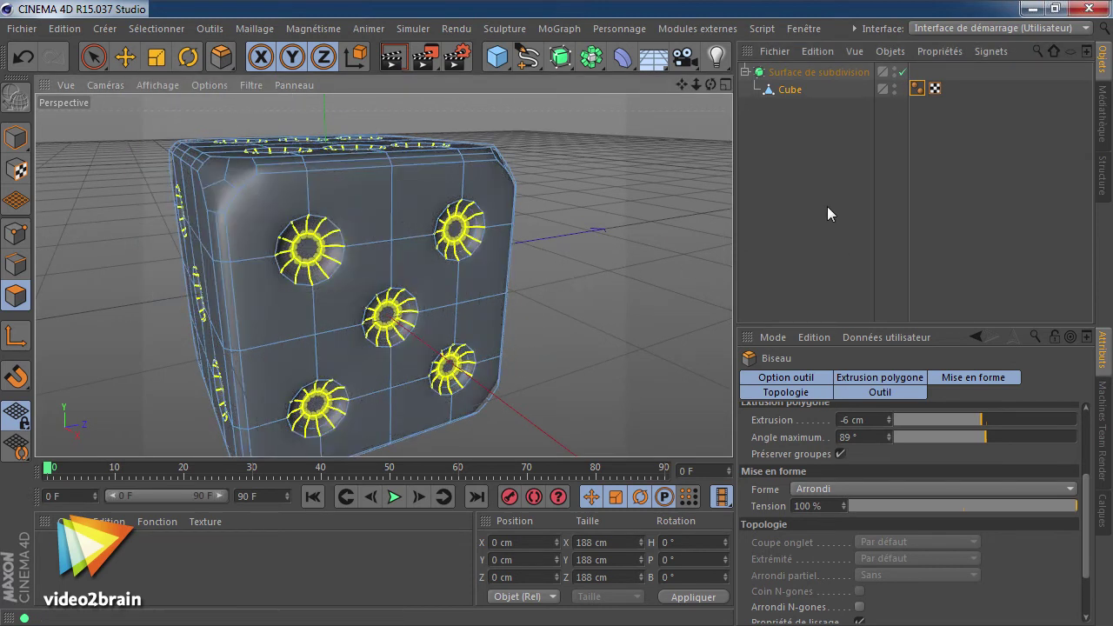
click(827, 213)
Step: Render the smooth die from two angles, including the four-pip face
mouse_move(623, 279)
alt+mouse_down()
mouse_move(522, 287)
mouse_move(490, 274)
mouse_move(466, 352)
mouse_move(414, 302)
mouse_move(314, 317)
mouse_move(448, 335)
alt+mouse_up()
key(ctrl+r)
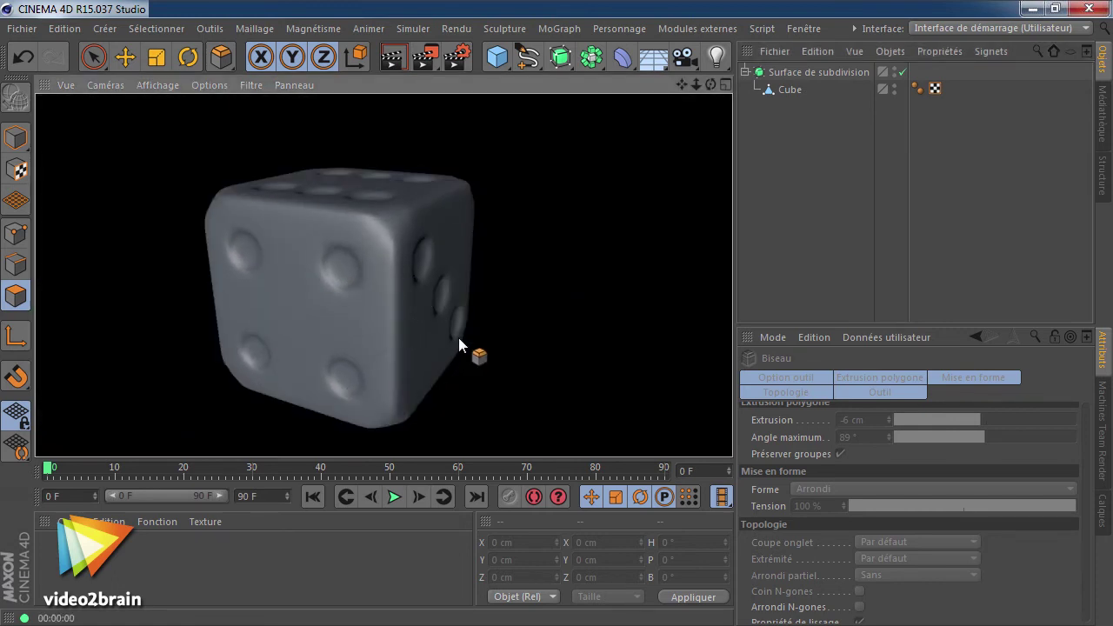
mouse_move(317, 354)
alt+mouse_down()
mouse_move(274, 282)
mouse_move(560, 311)
mouse_move(365, 288)
mouse_move(525, 329)
mouse_move(395, 399)
mouse_move(293, 253)
mouse_move(395, 318)
mouse_move(433, 307)
mouse_move(349, 290)
mouse_move(437, 284)
mouse_move(338, 297)
mouse_move(376, 279)
mouse_move(389, 294)
mouse_move(299, 308)
mouse_move(281, 341)
mouse_move(385, 279)
mouse_move(369, 297)
mouse_move(375, 309)
mouse_move(455, 368)
mouse_move(424, 325)
mouse_move(472, 358)
mouse_move(516, 221)
mouse_move(590, 200)
mouse_move(322, 207)
mouse_move(317, 313)
mouse_move(156, 300)
mouse_move(420, 246)
mouse_move(385, 334)
mouse_move(319, 283)
mouse_move(534, 172)
mouse_move(647, 333)
mouse_move(421, 284)
mouse_move(548, 333)
mouse_move(705, 244)
mouse_move(437, 299)
mouse_move(570, 322)
mouse_move(390, 373)
mouse_move(392, 316)
mouse_move(249, 319)
mouse_move(464, 266)
mouse_move(244, 290)
alt+mouse_up()
key(ctrl+r)
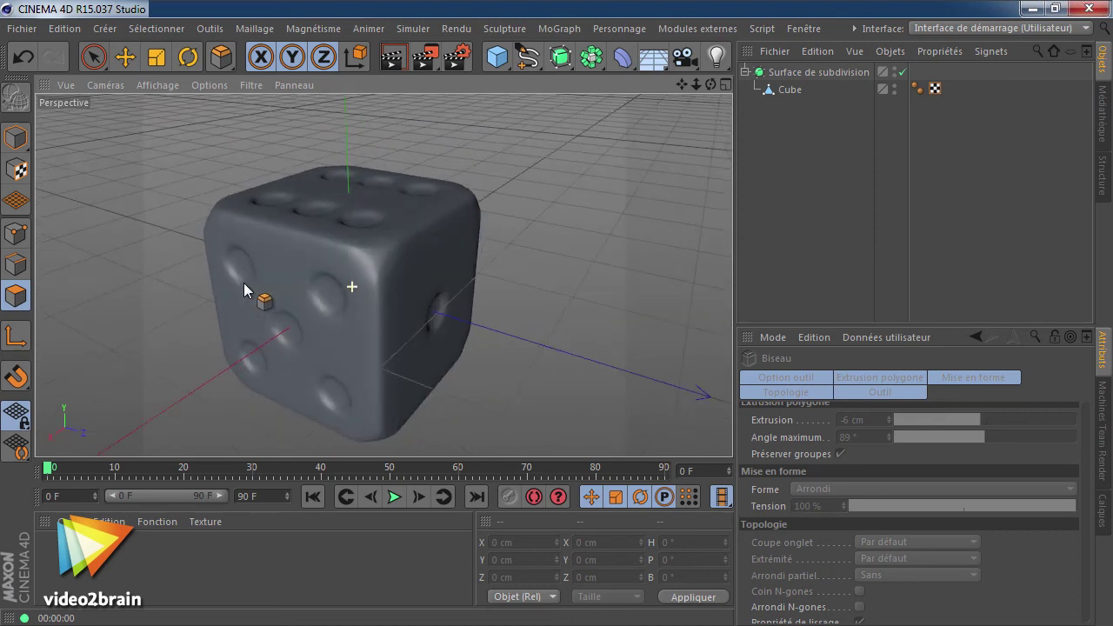